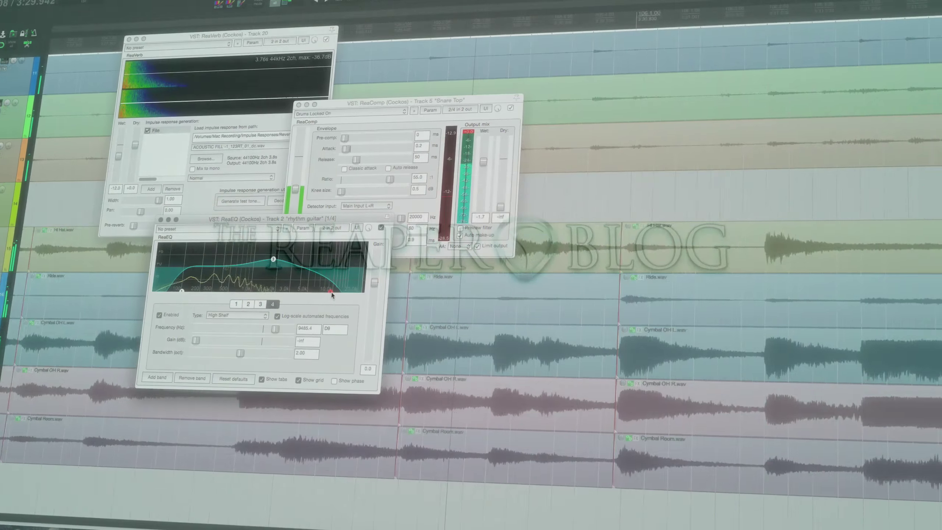
# Raise ReaEQ band 4's high shelf to about 18175 Hz
pyautogui.moveTo(331, 294); pyautogui.dragTo(350, 295)
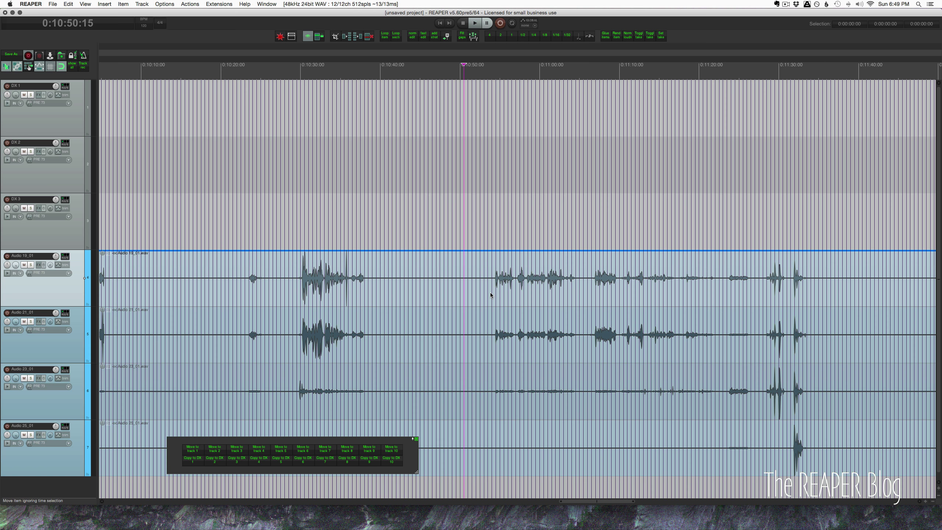
# Time-select 0:10:53–0:11:04 and copy that part of Audio 19_01 onto DX 1
pyautogui.moveTo(488, 291); pyautogui.dragTo(576, 293)
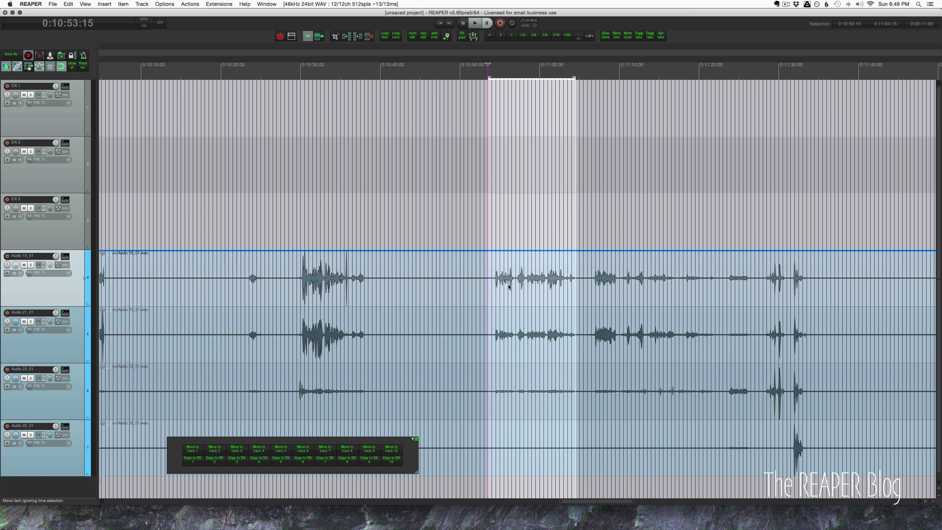
pyautogui.hscroll(5, 485, 292)
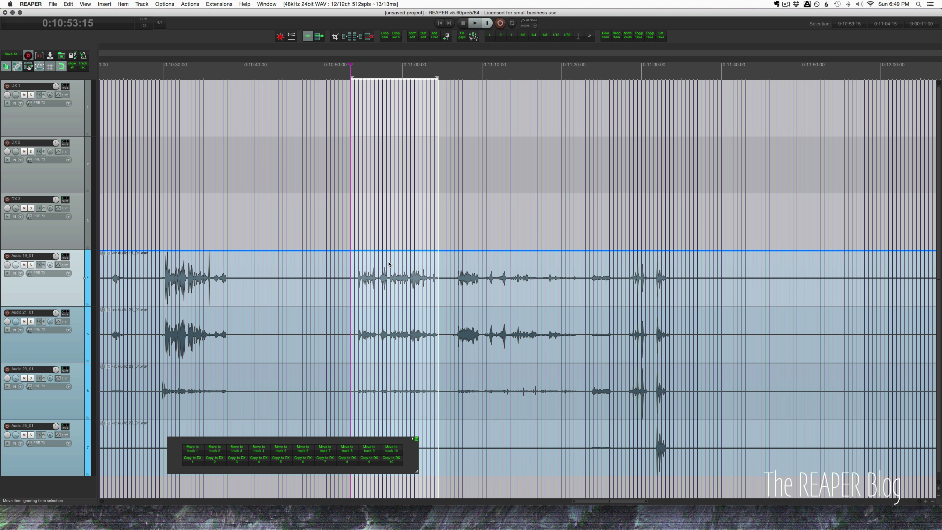
pyautogui.moveTo(389, 262); pyautogui.dragTo(388, 107)
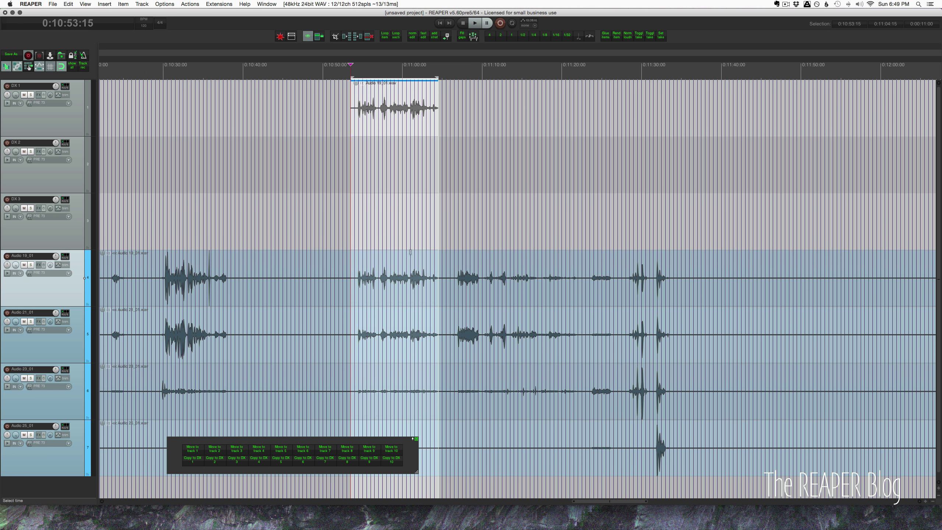
pyautogui.click(386, 266)
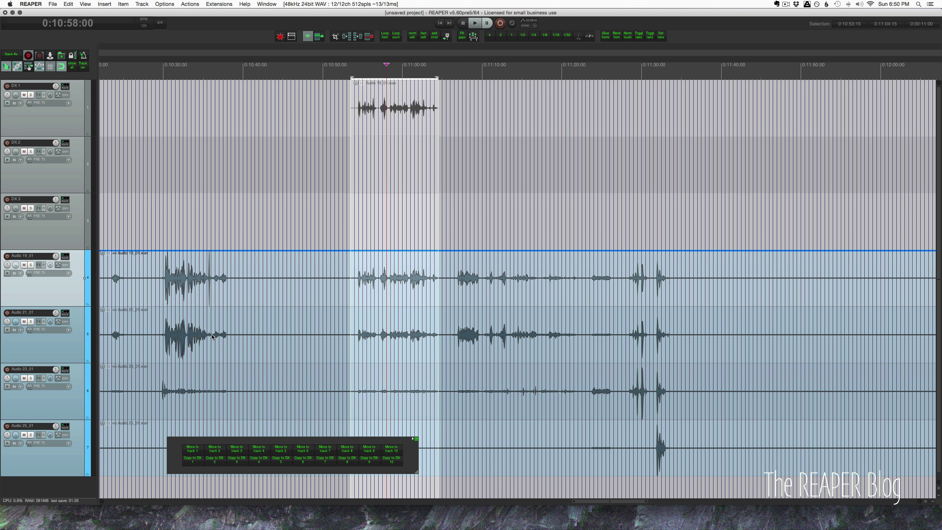
pyautogui.click(494, 322)
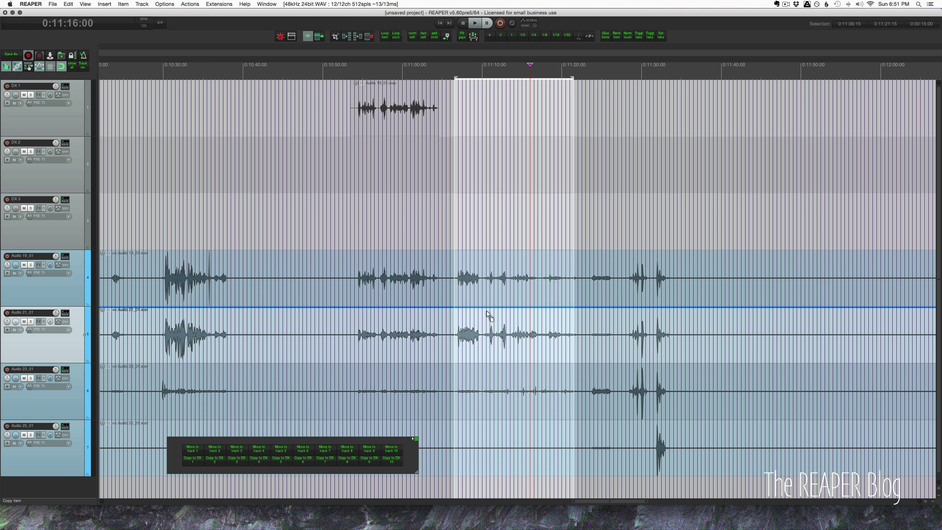
# Copy Audio 21_01's 0:11:06–0:11:21 section onto DX 2 time-aligned, undoing a misplaced first try
pyautogui.moveTo(486, 310); pyautogui.dragTo(481, 211)
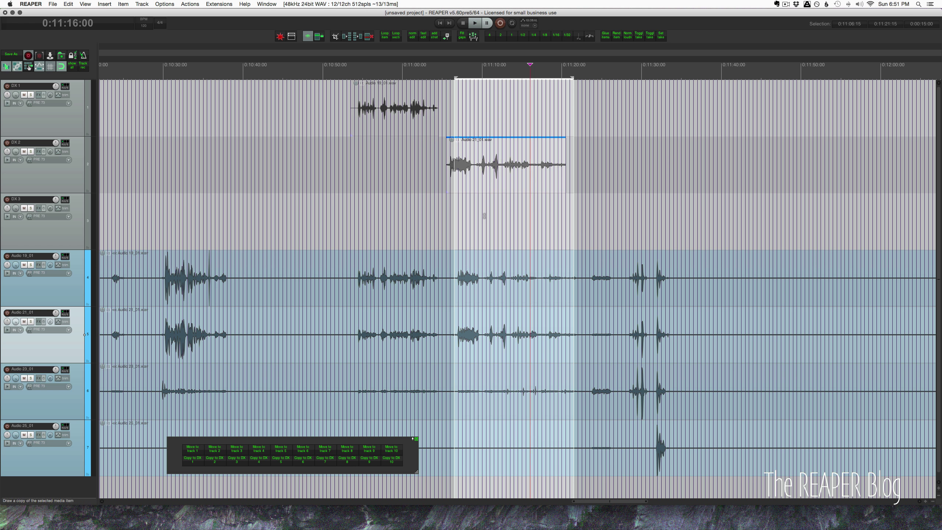
pyautogui.press('super+z')
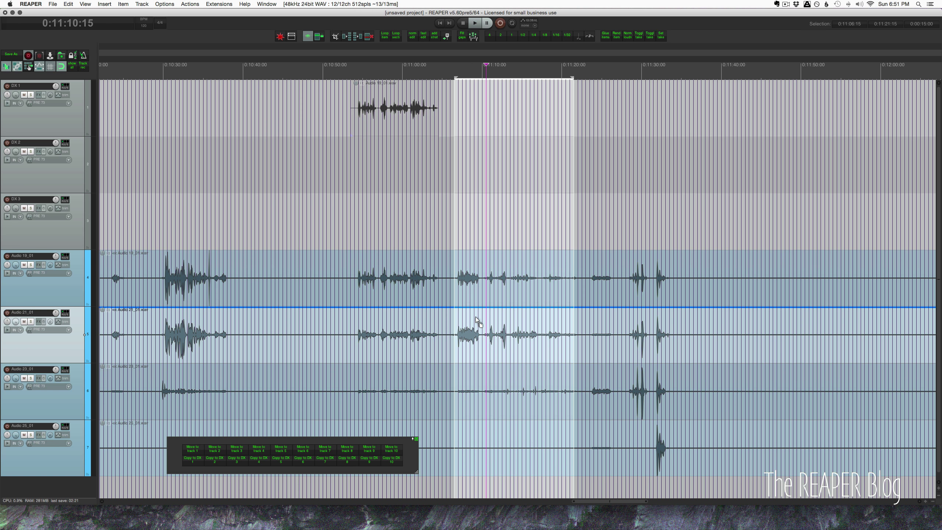
pyautogui.moveTo(477, 314); pyautogui.dragTo(477, 171)
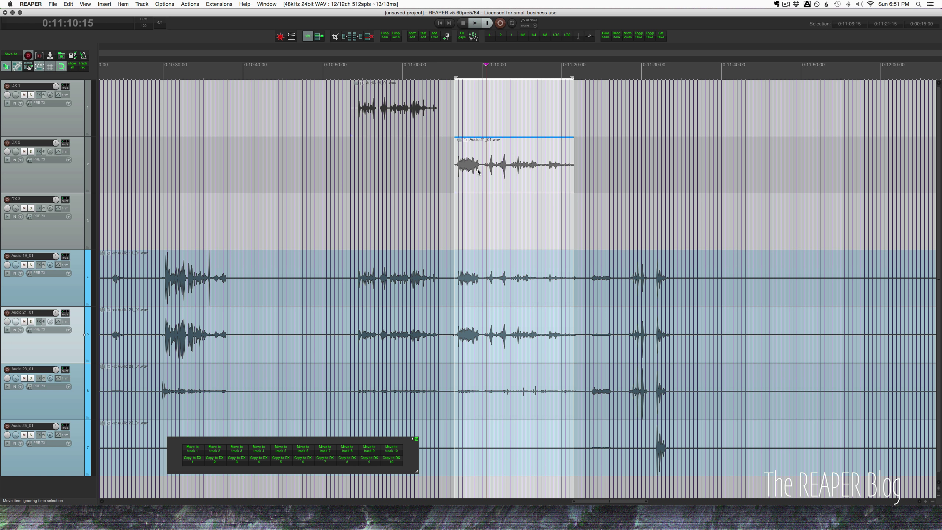
# In Mouse Modifiers, set the Cmd+Ctrl item drag to Copy item ignoring time selection
pyautogui.press('super+comma')
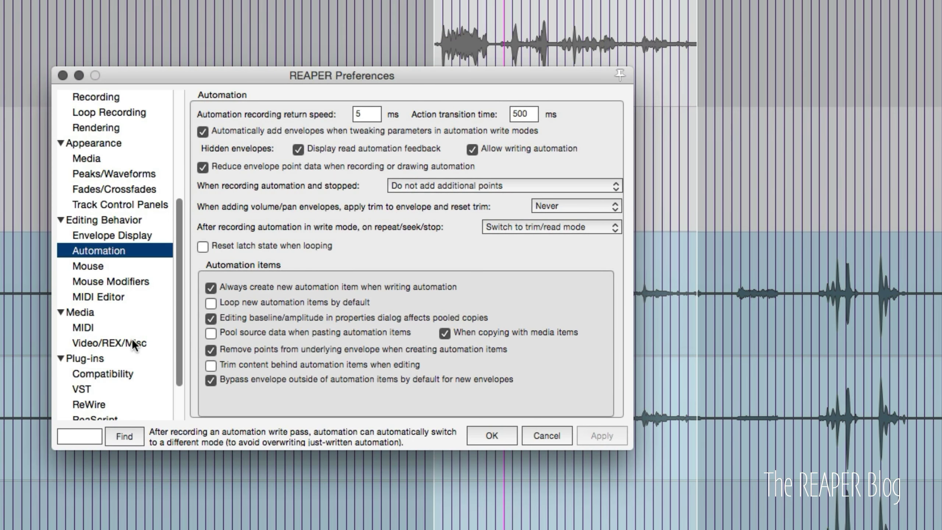
pyautogui.click(128, 280)
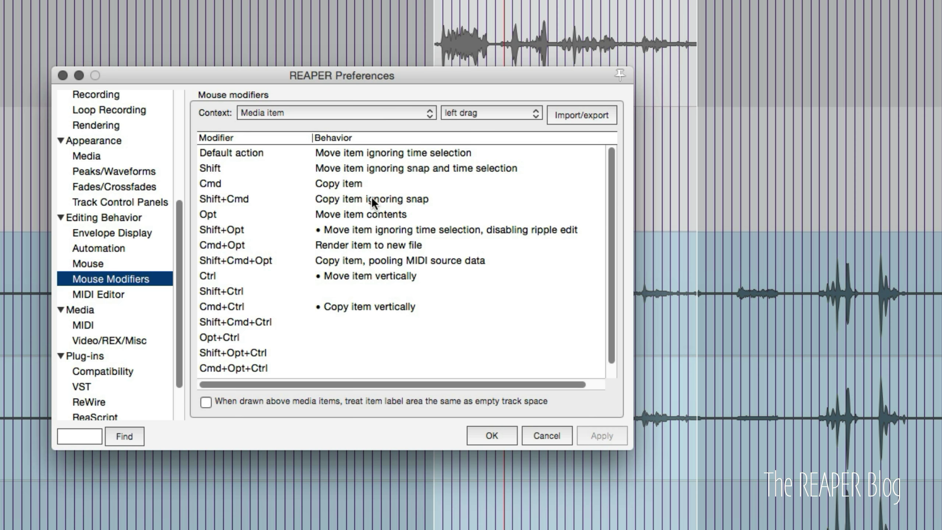
pyautogui.click(274, 279)
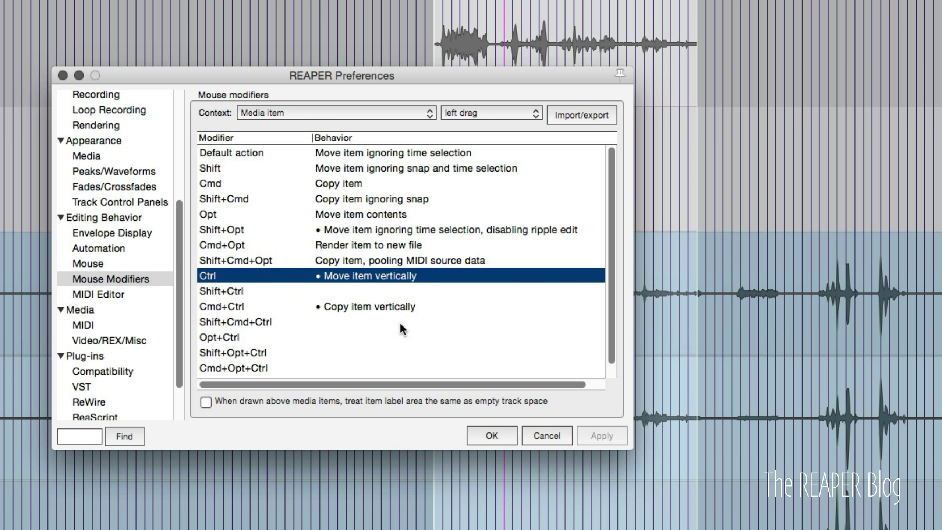
pyautogui.click(355, 306)
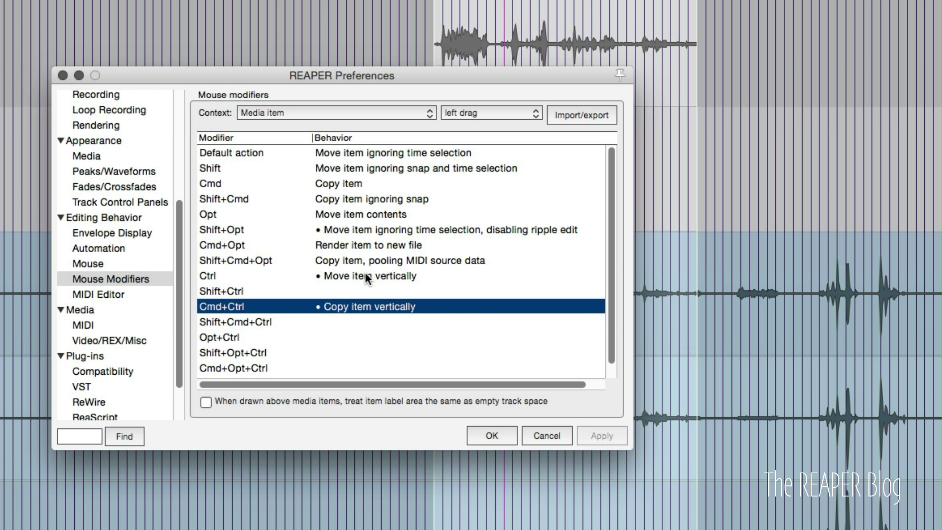
pyautogui.click(365, 276)
pyautogui.click(358, 306)
pyautogui.doubleClick(379, 306)
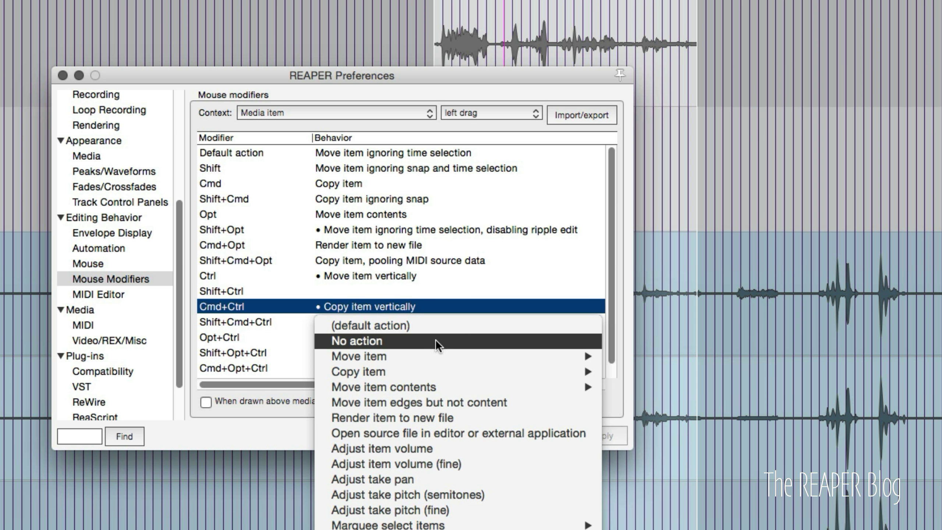
pyautogui.moveTo(437, 373)
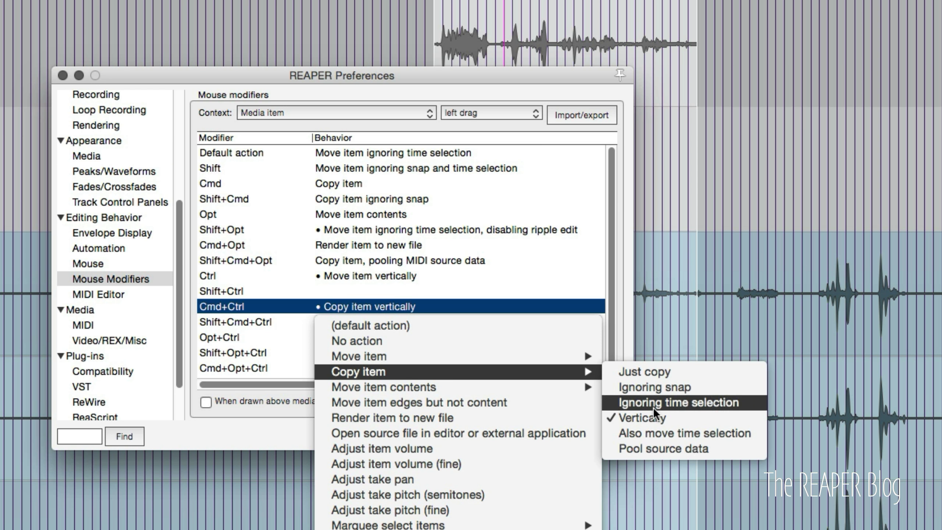
pyautogui.click(622, 305)
# Save the preferences, then time-select 0:11:28–0:11:31 and play it back
pyautogui.click(532, 419)
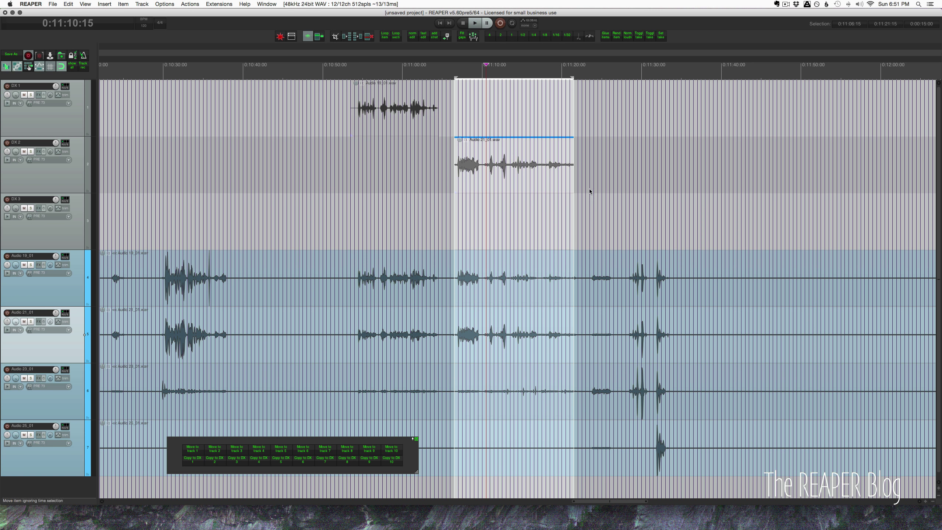
pyautogui.click(546, 233)
pyautogui.hscroll(5, 547, 237)
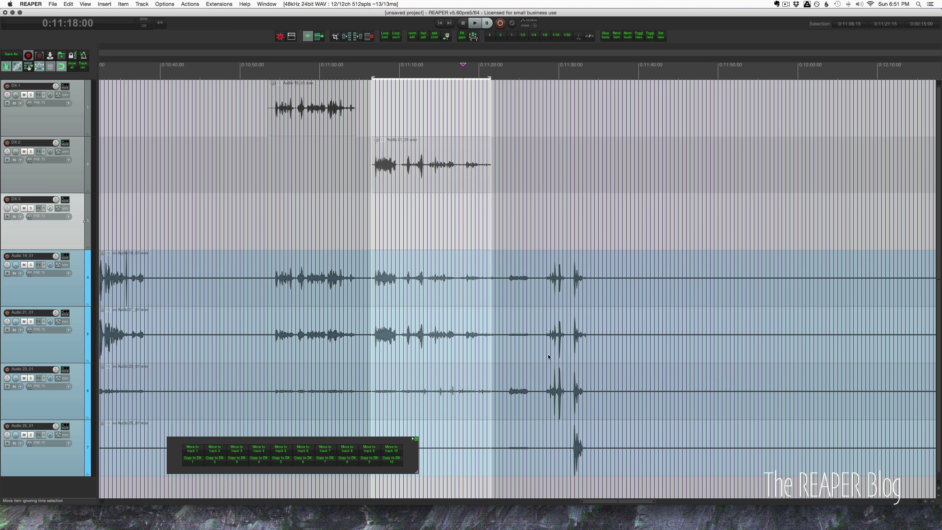
pyautogui.moveTo(543, 396); pyautogui.dragTo(566, 400)
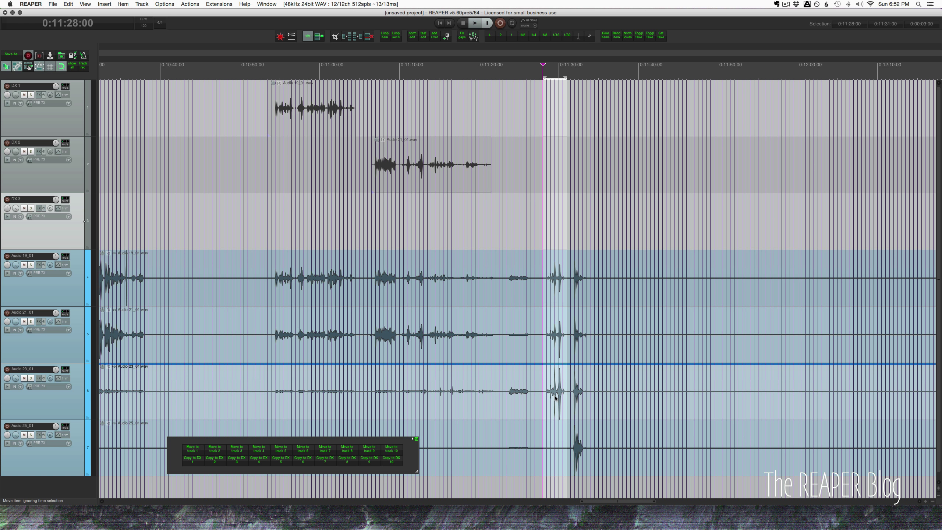
pyautogui.press('super')
pyautogui.press('space')
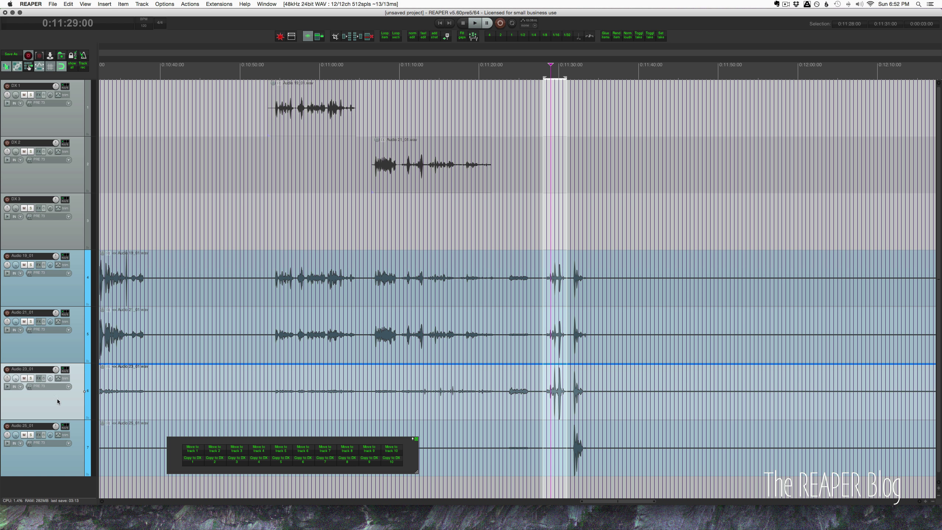
# Paste the Audio 23_01 section onto DX 3, undo and redo it, then undo all DX copies
pyautogui.click(51, 232)
pyautogui.press('super+v')
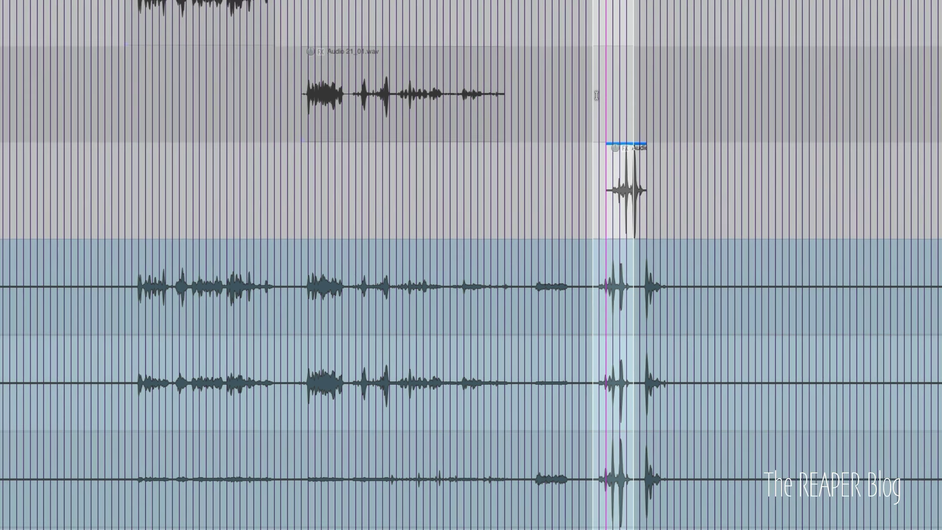
pyautogui.press('super+z')
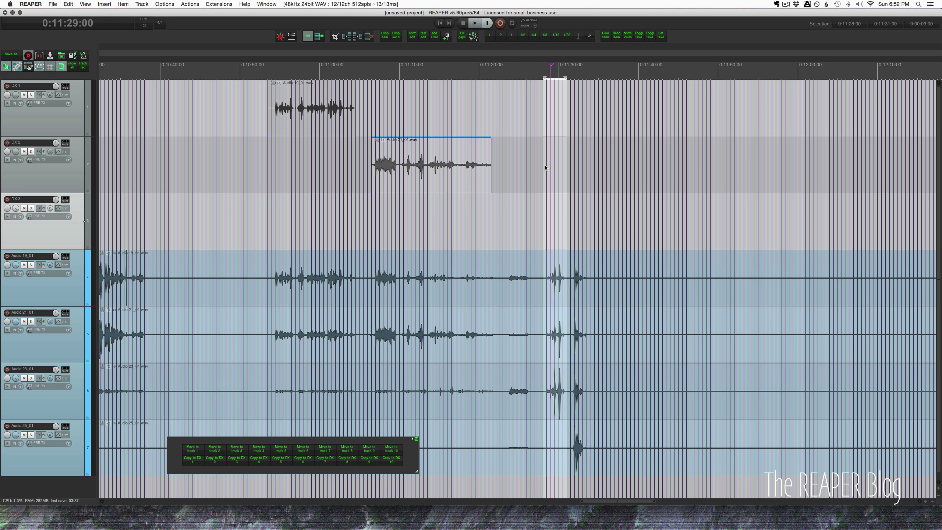
pyautogui.click(545, 167)
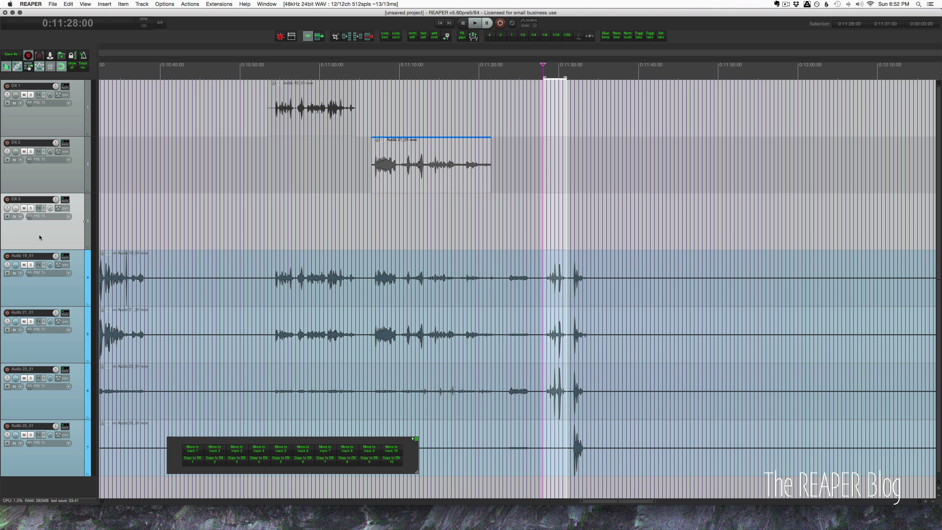
pyautogui.press('super+shift+z')
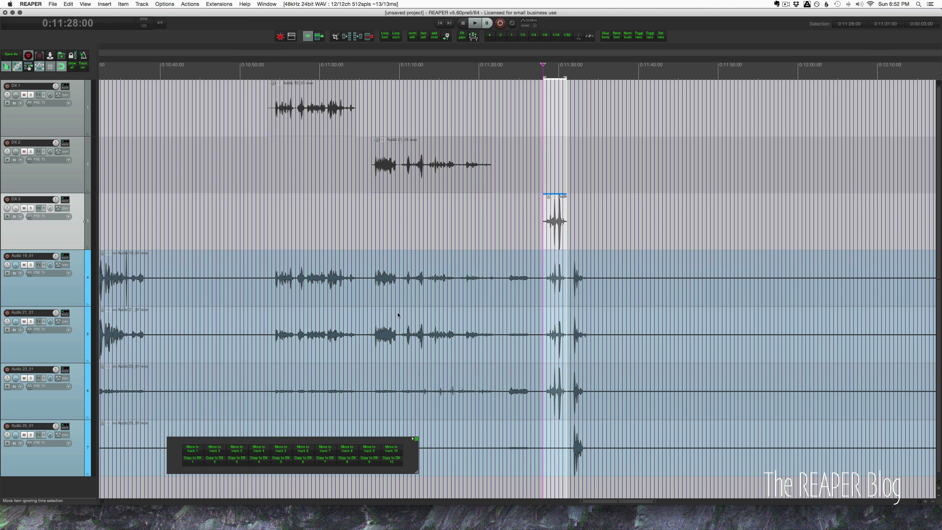
pyautogui.click(403, 175)
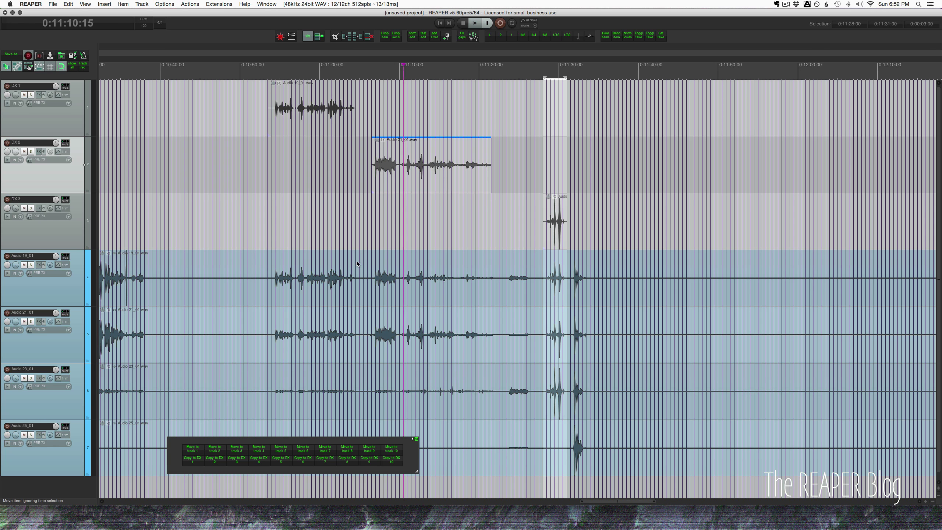
pyautogui.press('super+z')
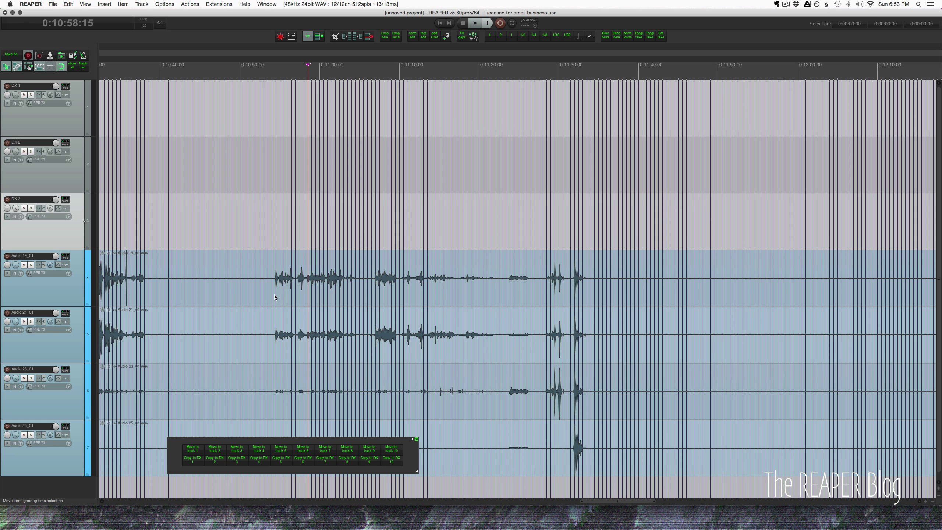
pyautogui.moveTo(272, 299); pyautogui.dragTo(363, 293)
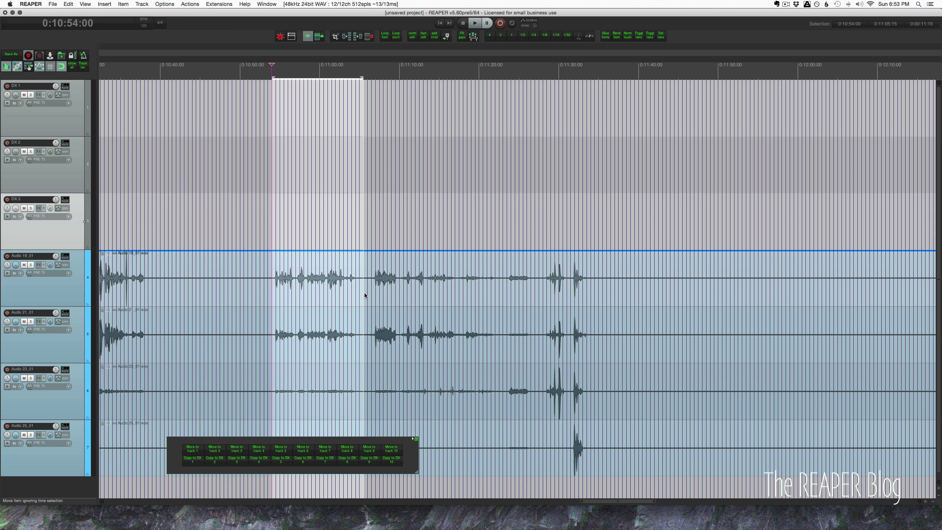
pyautogui.scroll(-1, 223, 438)
pyautogui.click(308, 292)
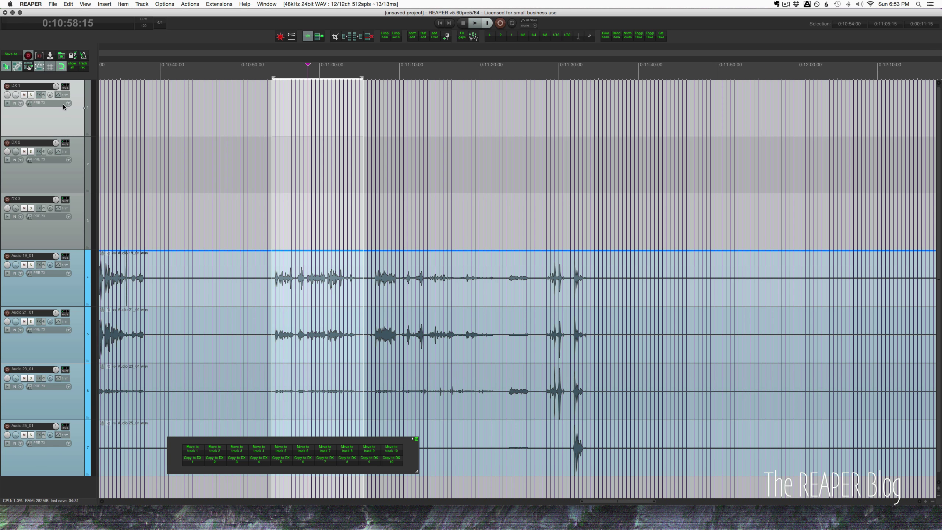
pyautogui.click(199, 454)
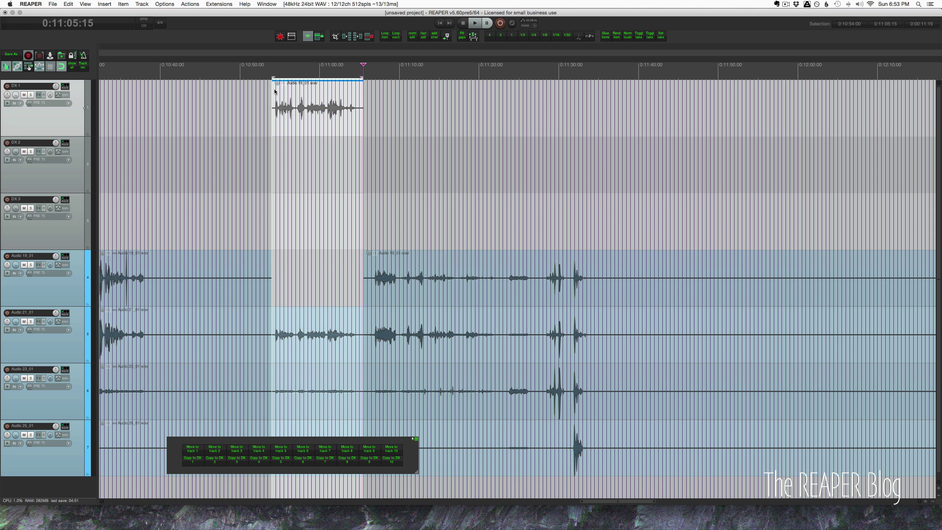
pyautogui.click(216, 449)
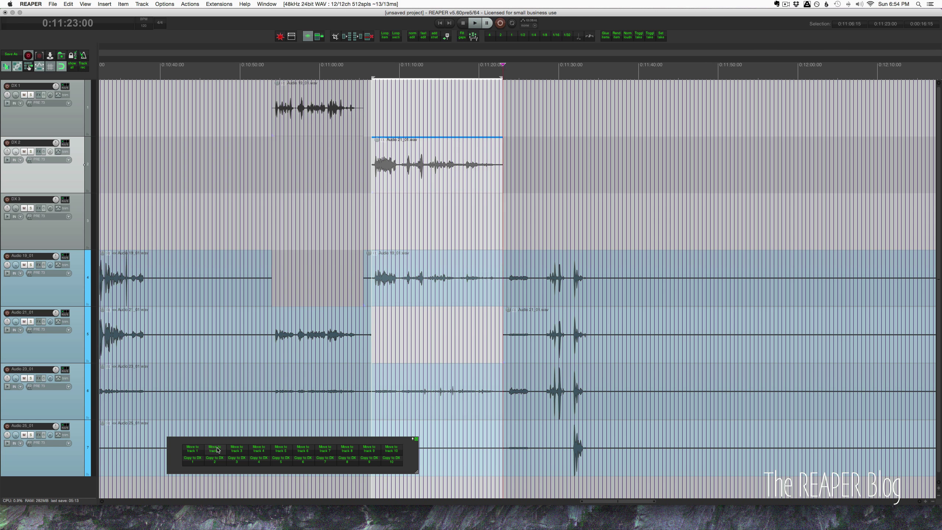
pyautogui.press('super+z')
pyautogui.press('super+z')
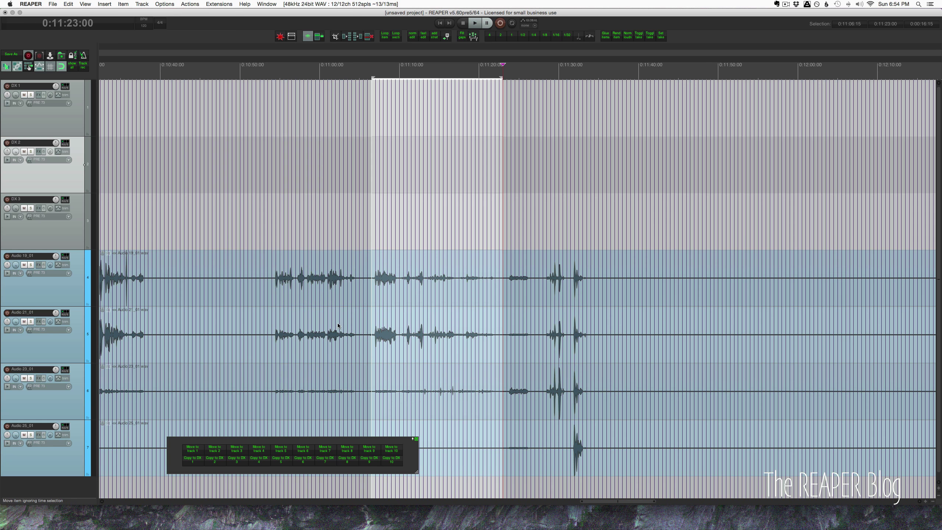
pyautogui.moveTo(275, 294); pyautogui.dragTo(352, 298)
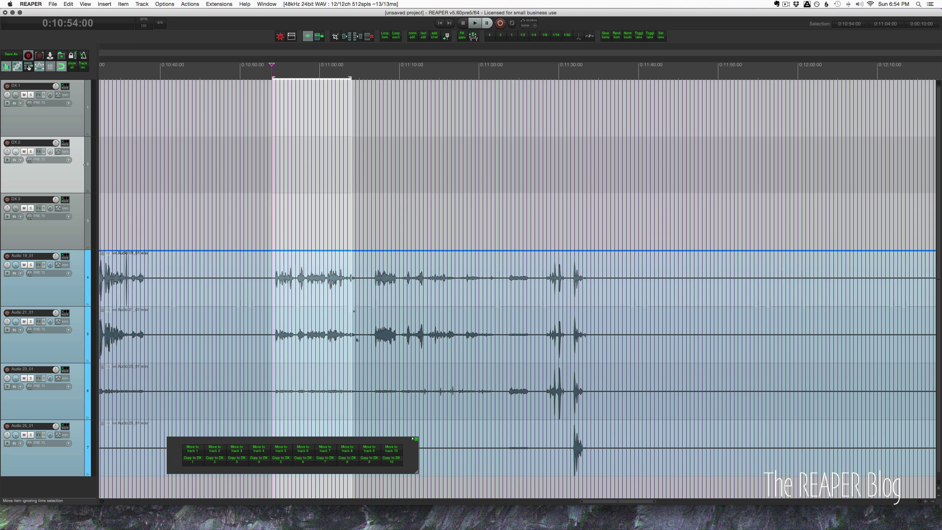
# Copy Audio 19_01 to DX 1 and Audio 21_01's 0:11:06–0:11:23:15 section to DX 2
pyautogui.click(195, 462)
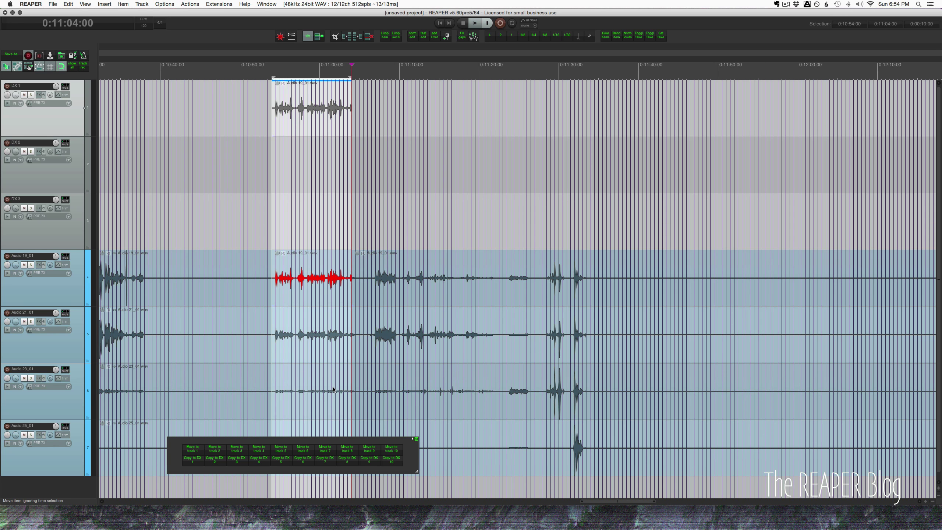
pyautogui.click(321, 294)
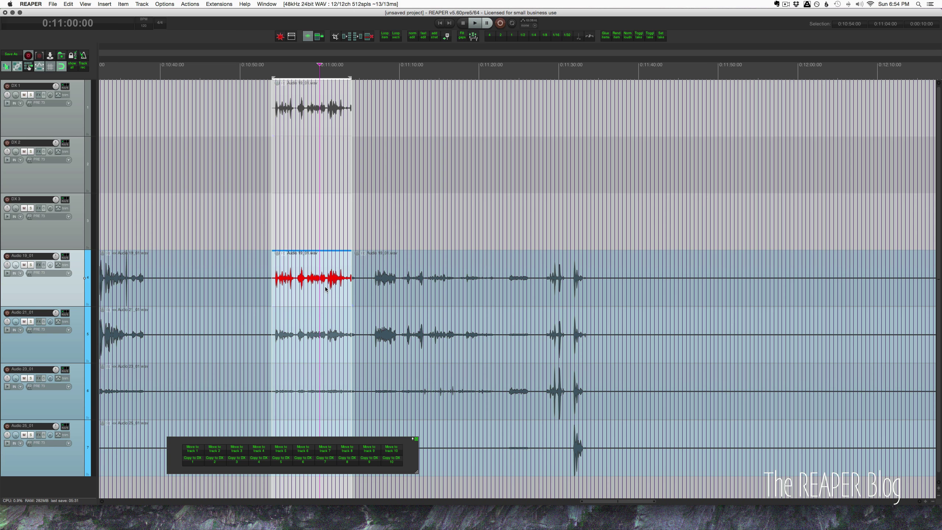
pyautogui.hscroll(2, 394, 352)
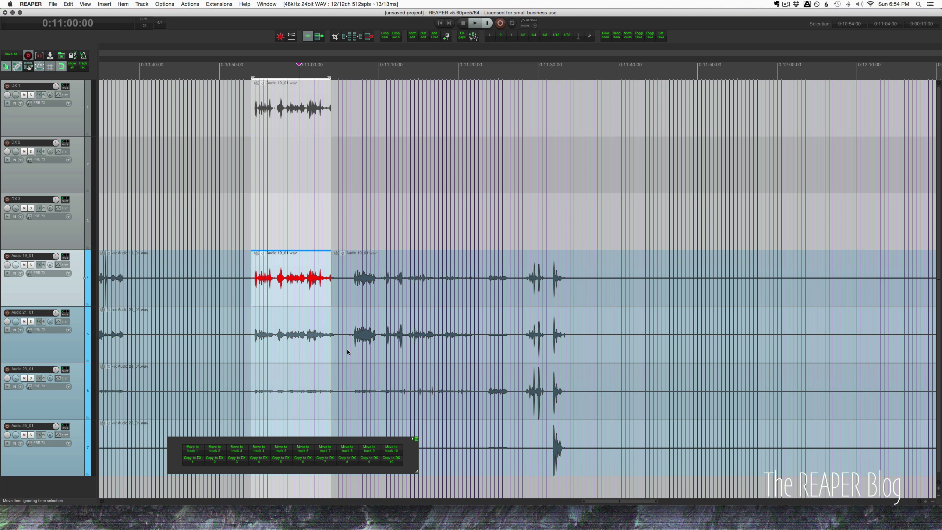
pyautogui.moveTo(347, 352); pyautogui.dragTo(485, 351)
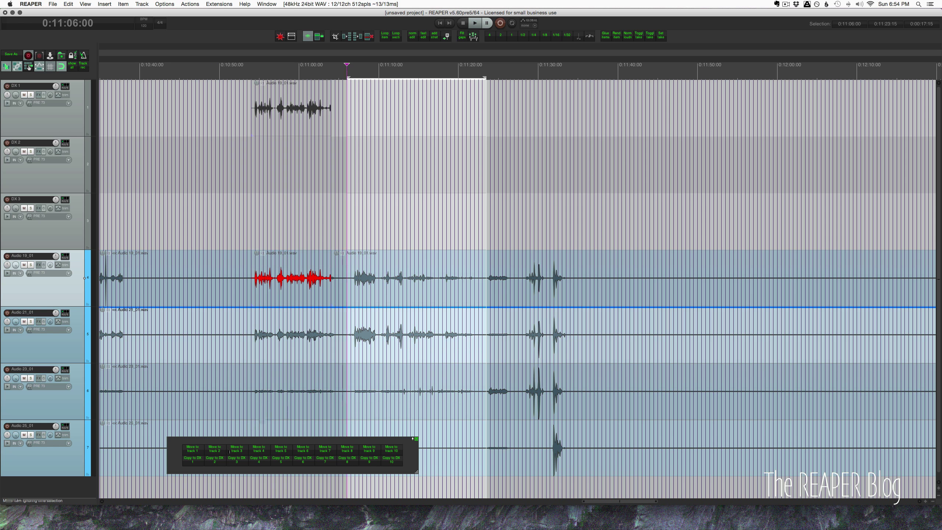
pyautogui.click(215, 459)
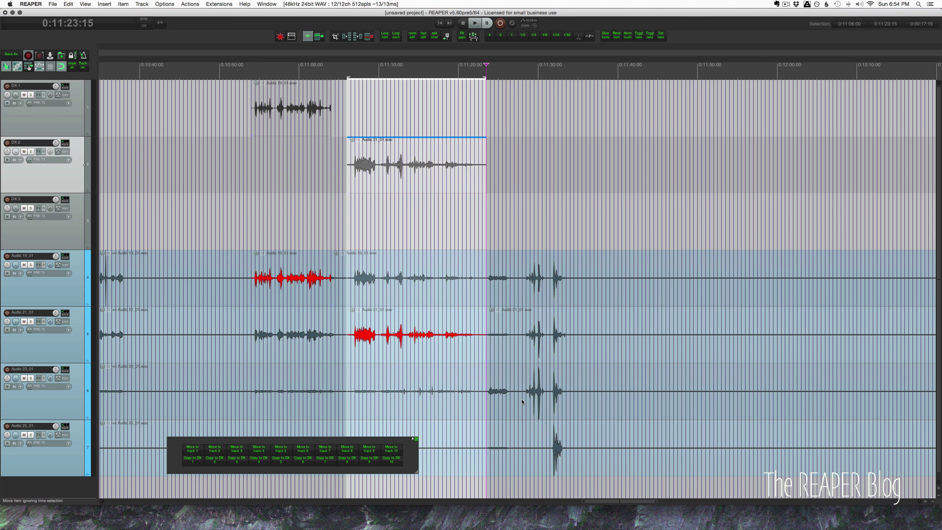
# Copy the 0:11:28–0:11:31:15 sections of Audio 23_01 and 25_01 onto DX 3, then clear the selection
pyautogui.moveTo(521, 399); pyautogui.dragTo(551, 401)
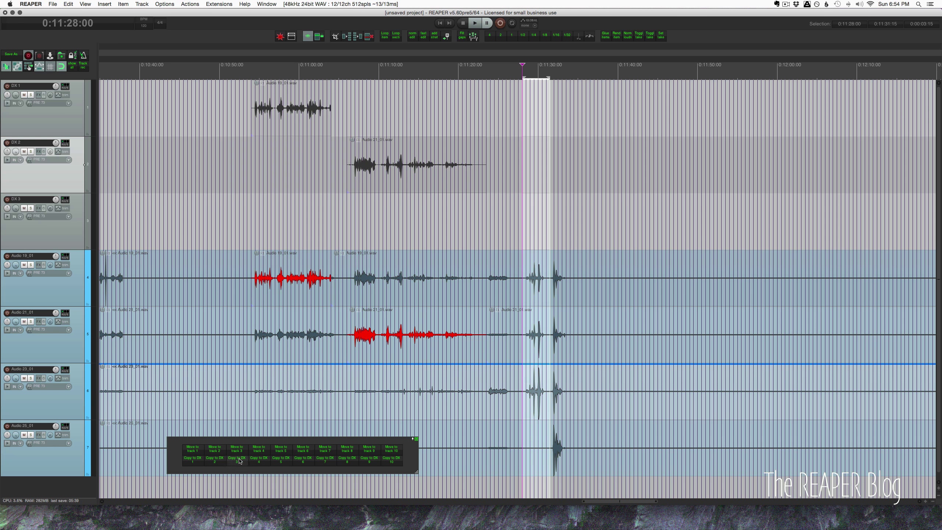
pyautogui.click(240, 461)
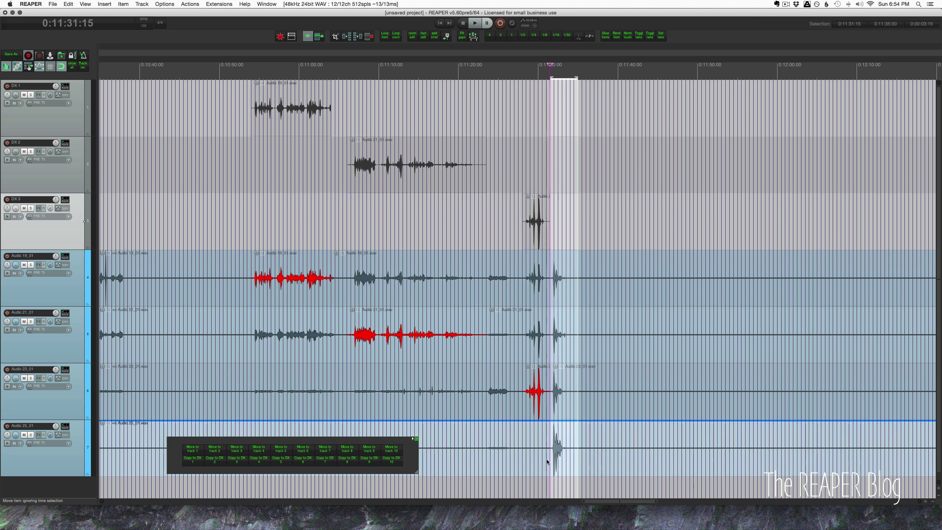
pyautogui.click(241, 461)
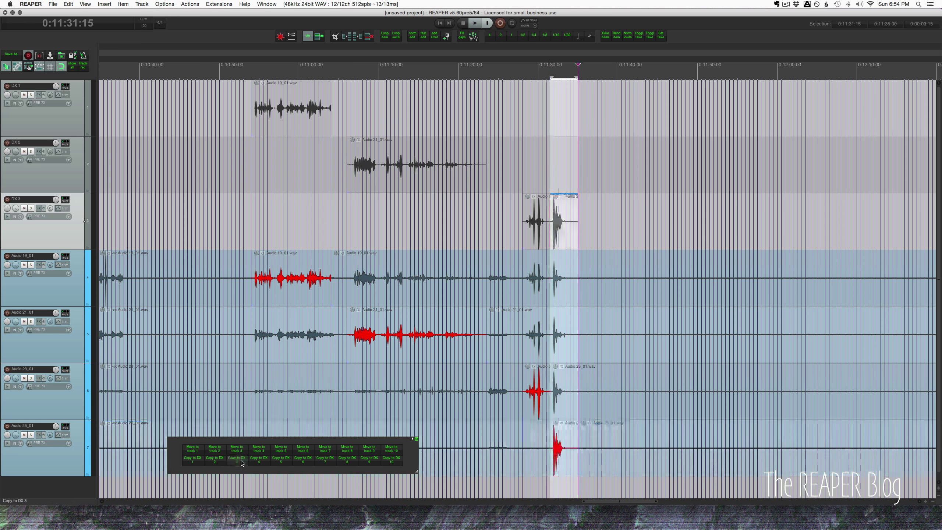
pyautogui.click(609, 387)
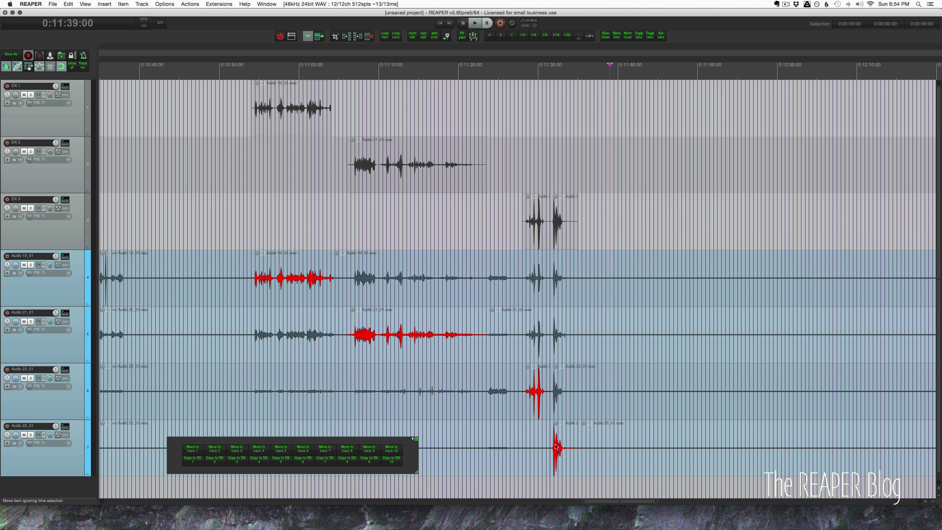
pyautogui.moveTo(556, 446); pyautogui.dragTo(535, 309)
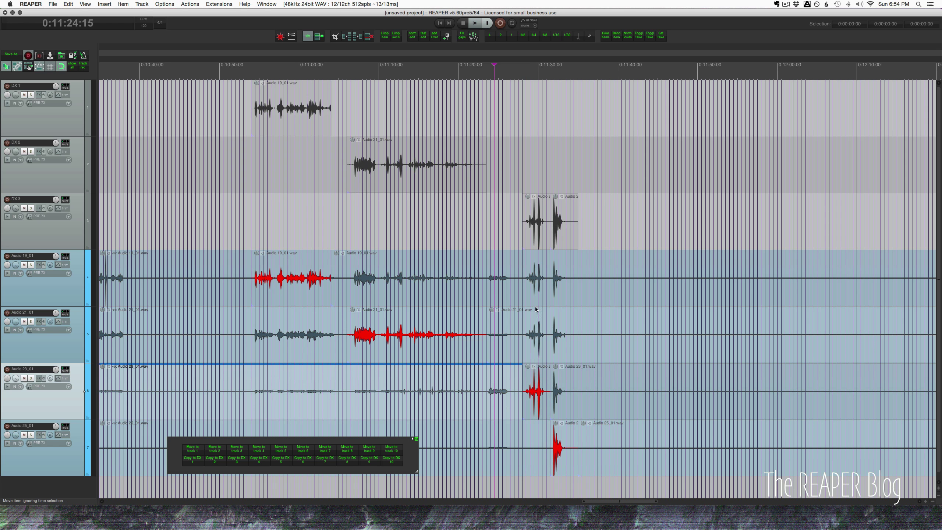
pyautogui.click(538, 223)
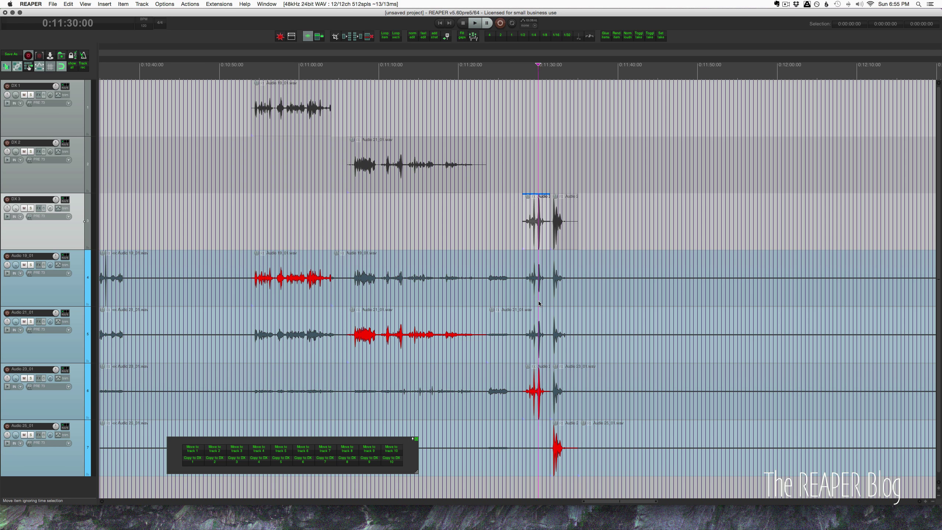
# Filter the action list on 'move' and review the four steps of Move selection of items to Track 1
pyautogui.click(458, 201)
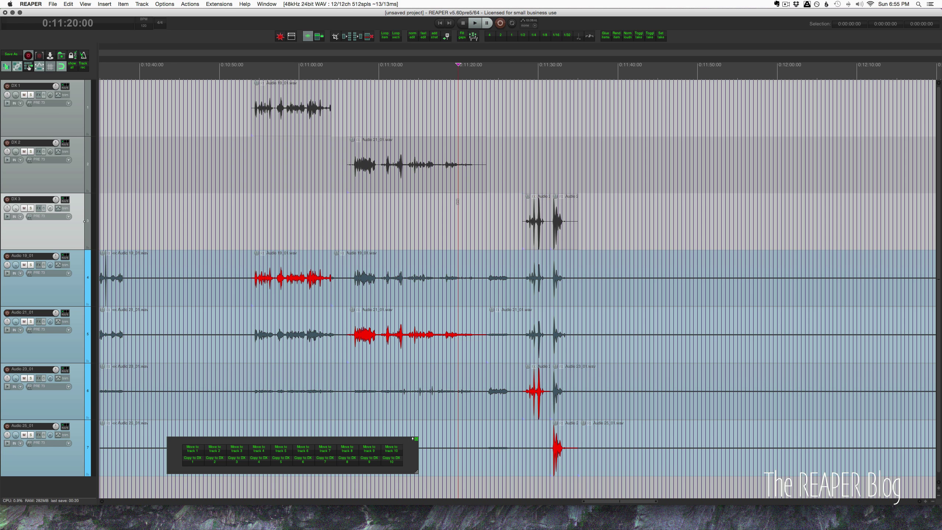
pyautogui.press('?')
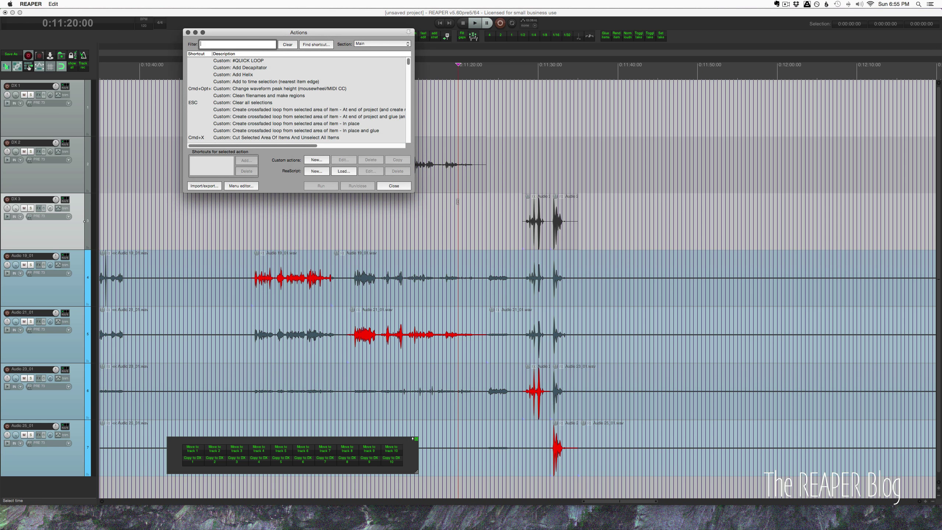
pyautogui.write('move')
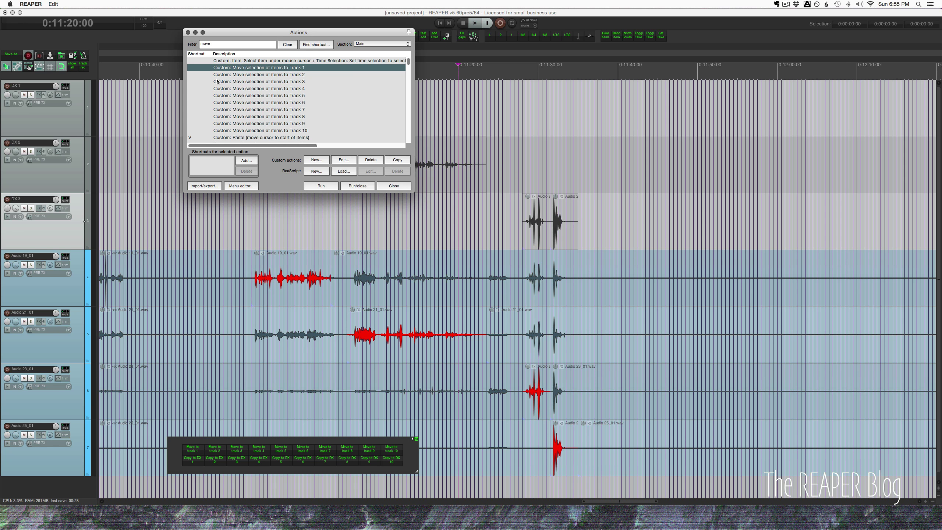
pyautogui.click(344, 159)
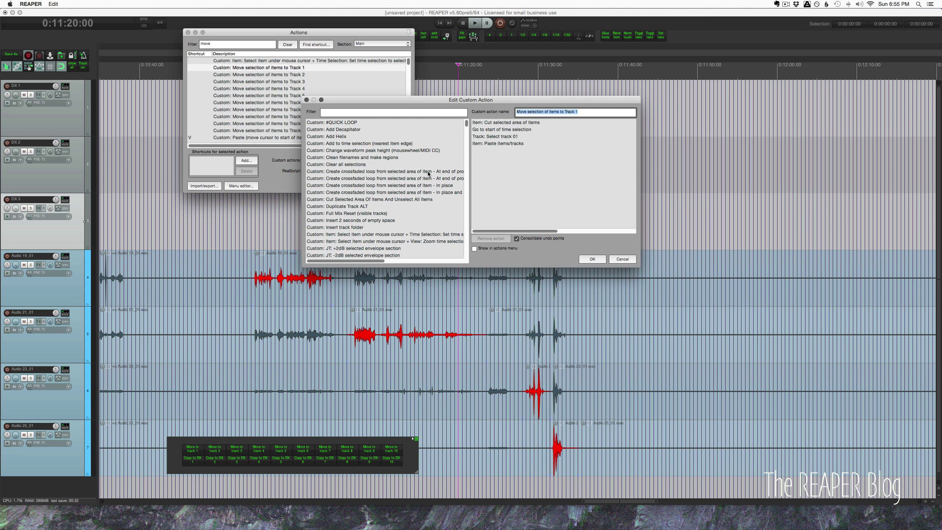
pyautogui.click(515, 124)
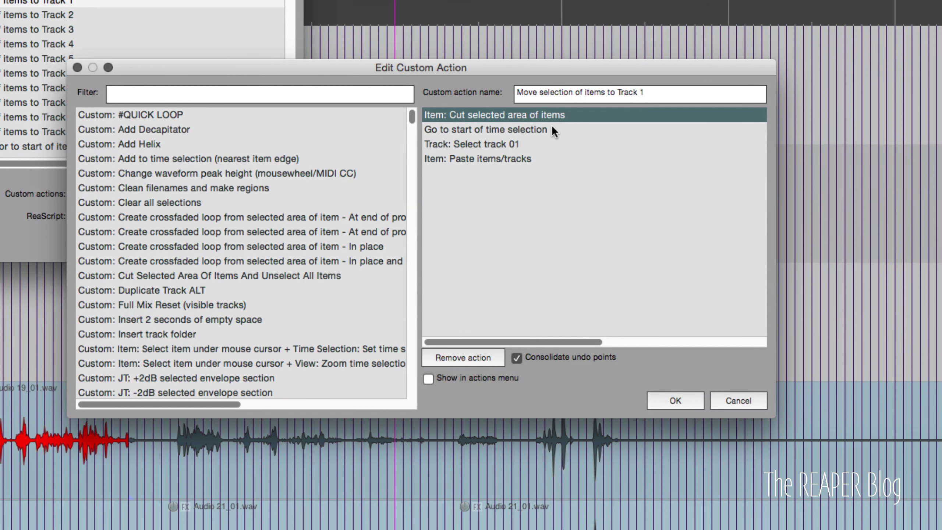
pyautogui.click(521, 129)
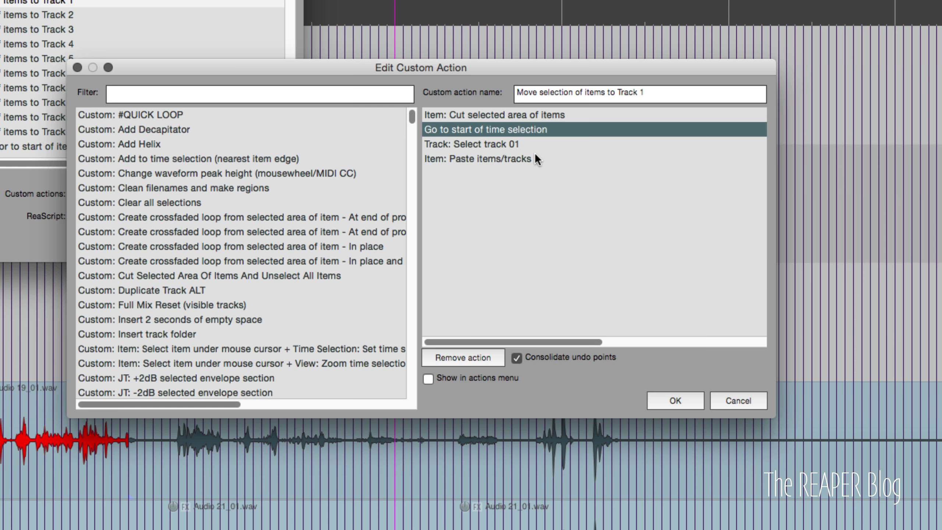
pyautogui.click(530, 147)
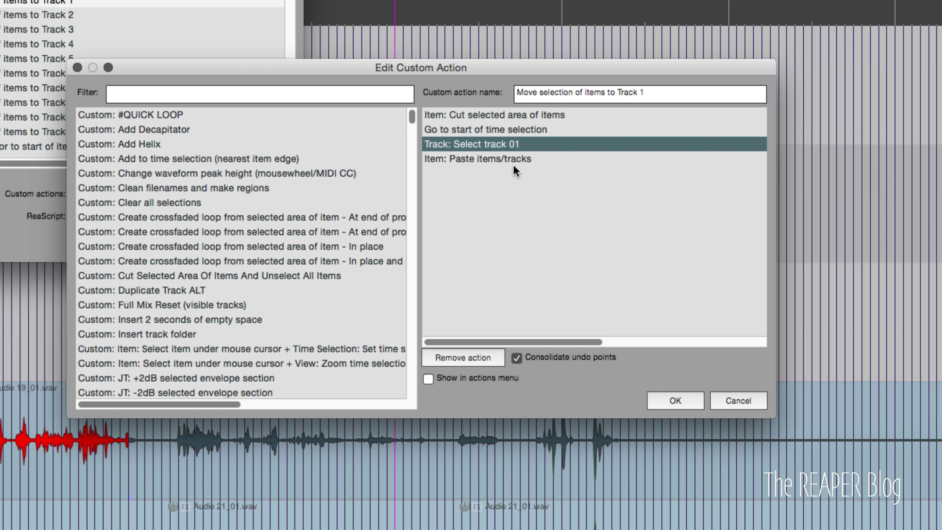
pyautogui.click(513, 160)
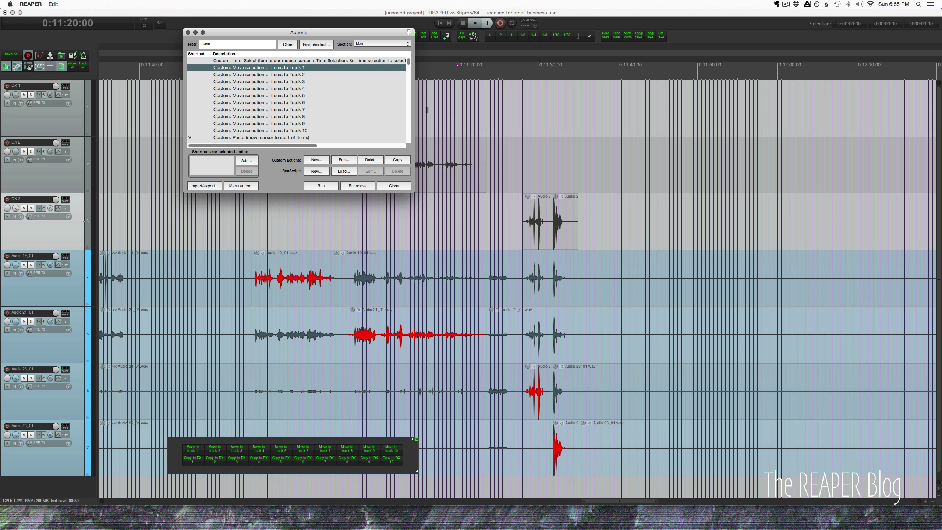
# Look over the Track 2 move action's steps, cancel the editor, and set the edit position to 0:11:00
pyautogui.click(309, 130)
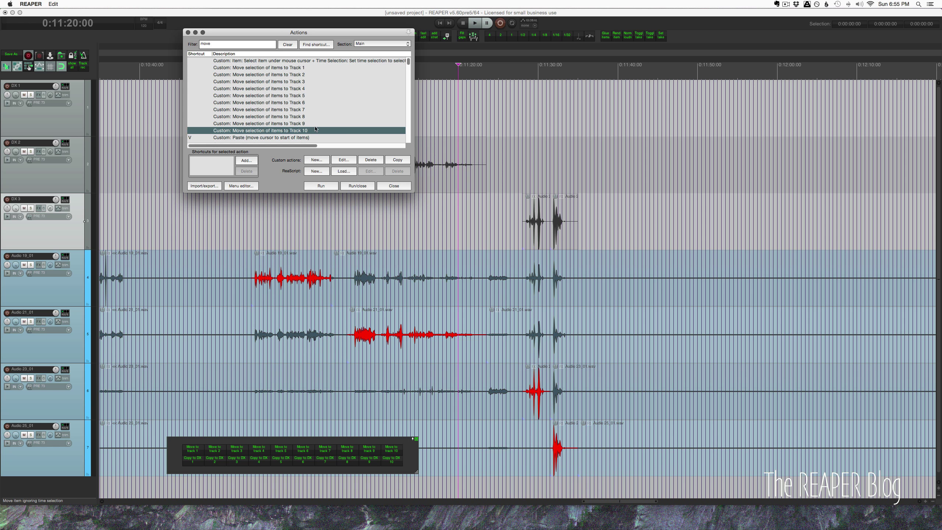
pyautogui.click(318, 75)
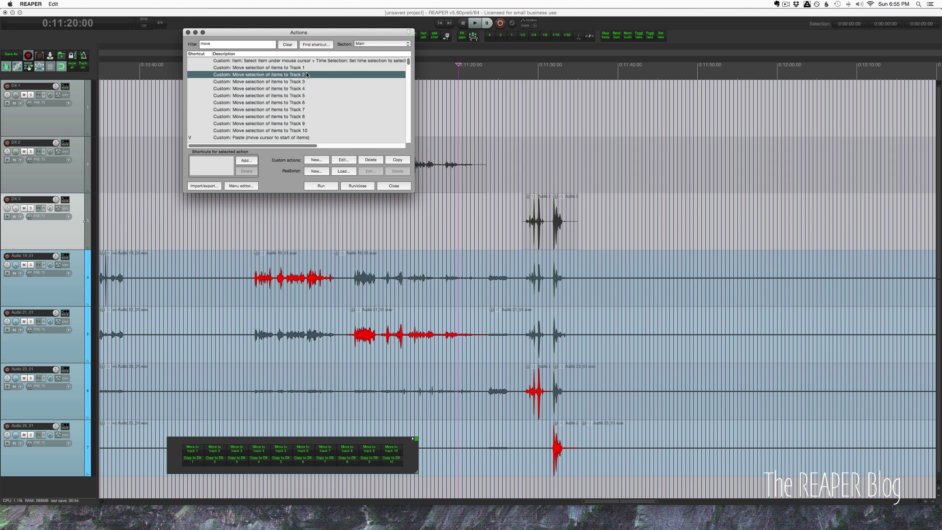
pyautogui.click(343, 160)
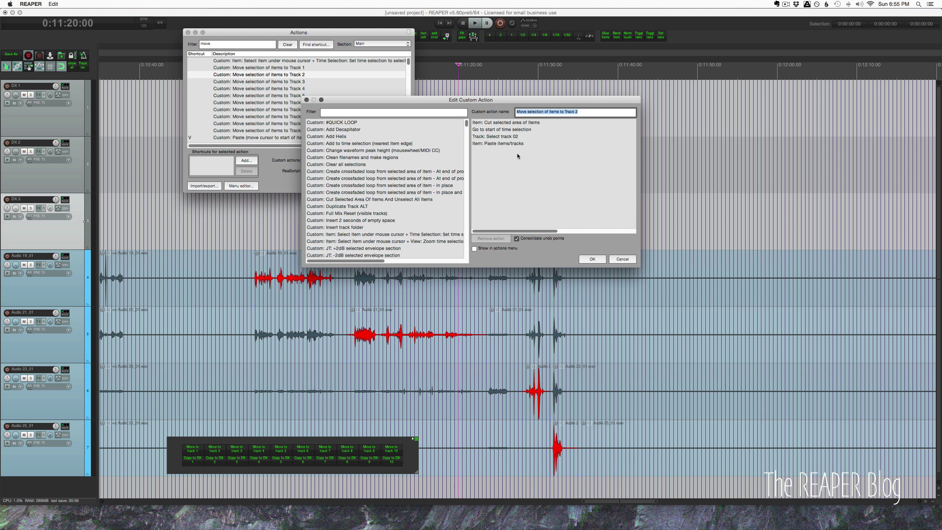
pyautogui.click(516, 137)
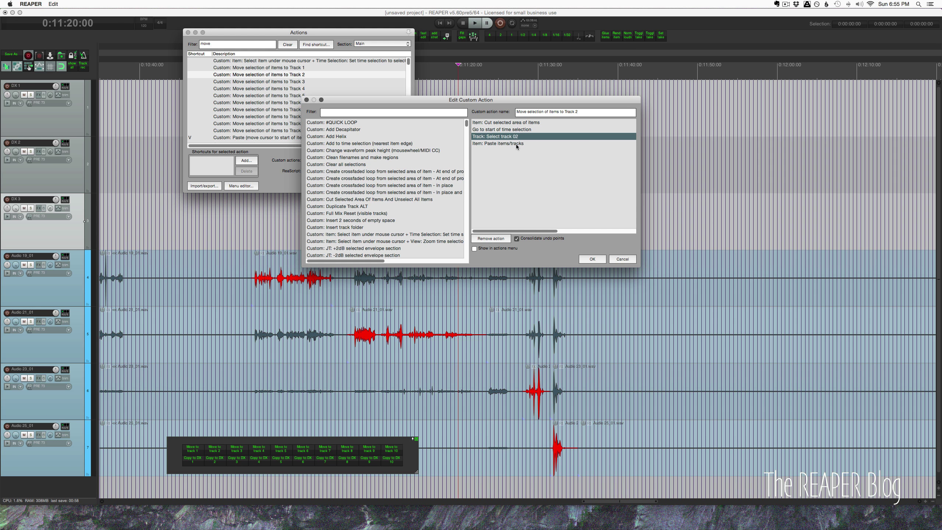
pyautogui.click(624, 259)
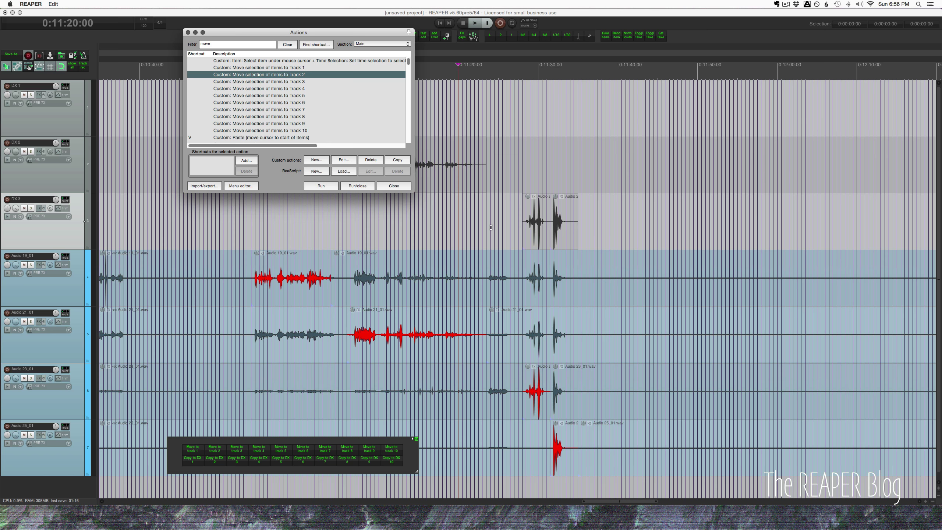
pyautogui.click(300, 296)
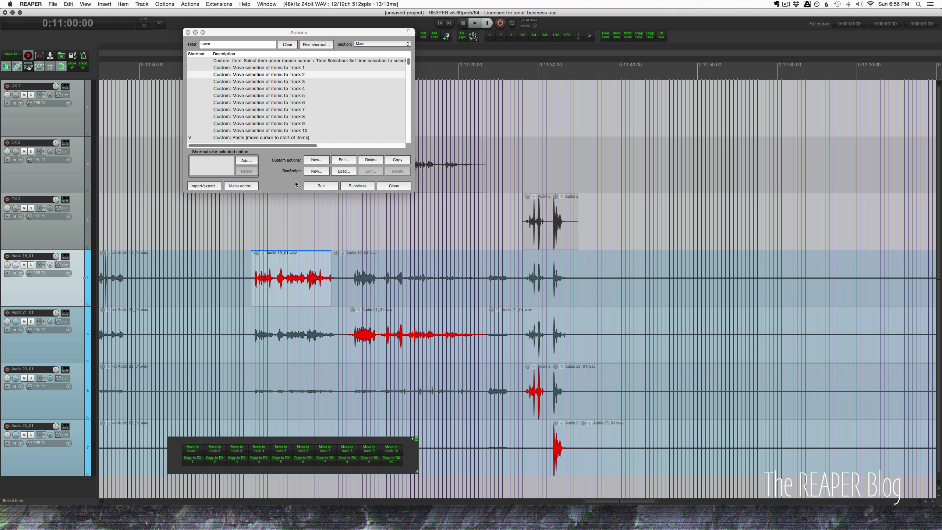
# In the Cycle Action editor, inspect the DX 1 copy action's split-items and custom color 9 steps
pyautogui.click(227, 5)
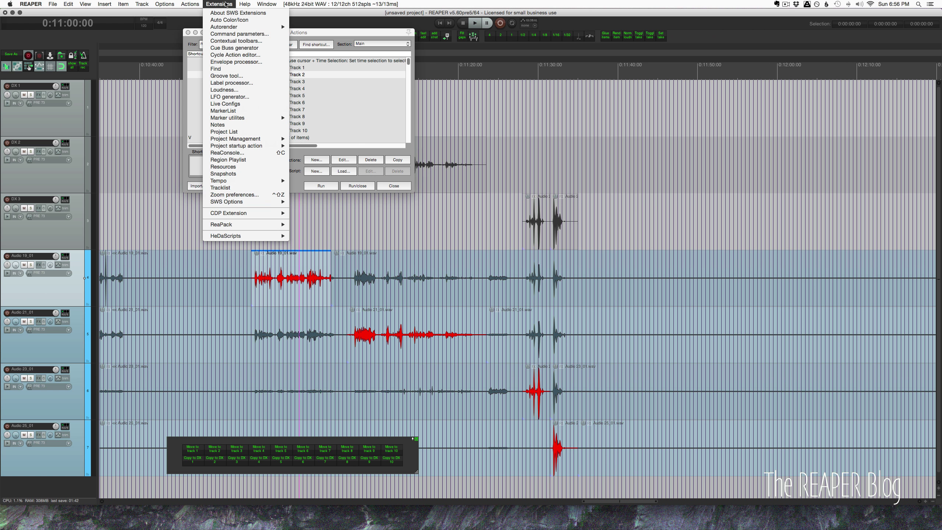
pyautogui.click(245, 92)
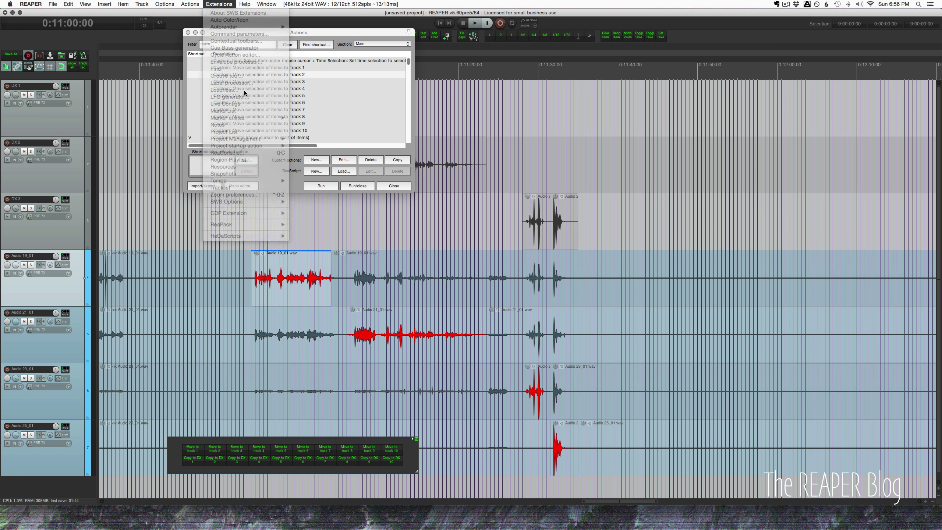
pyautogui.click(181, 221)
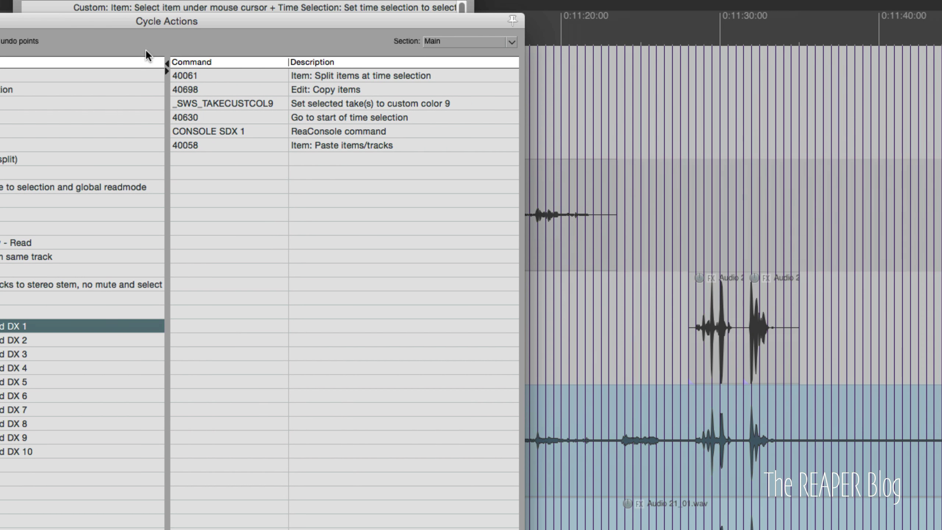
pyautogui.click(304, 85)
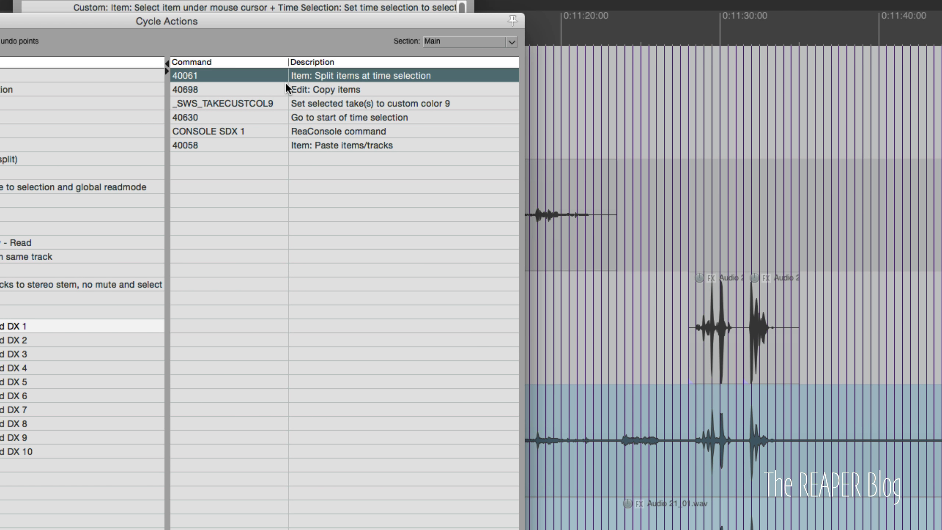
pyautogui.click(297, 102)
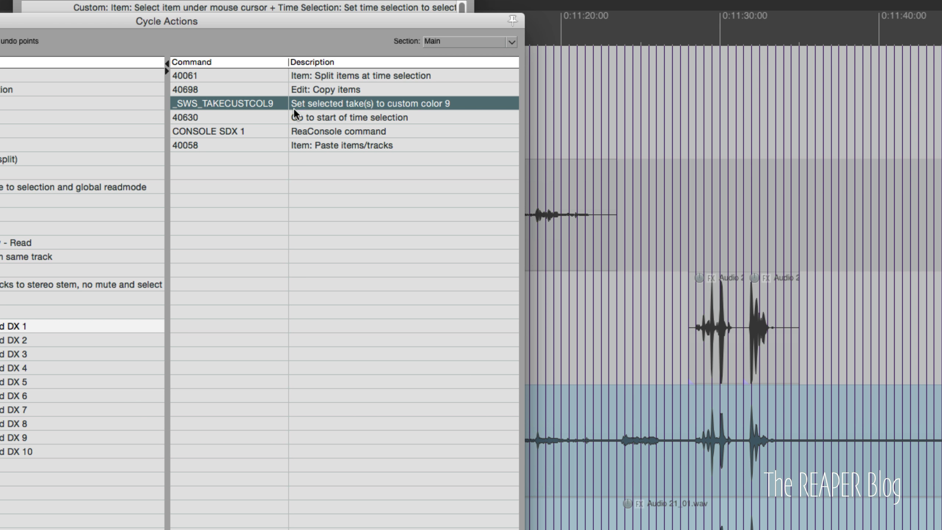
pyautogui.hotkey('shift', '/')
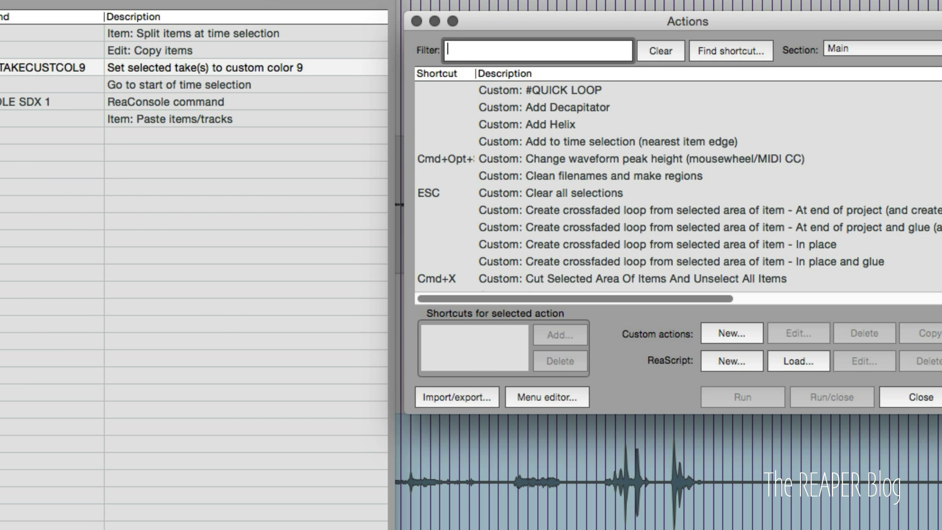
# Run 'SWS: Open color management window' from the action list filtered on 'color mana' and view its custom colors
pyautogui.write('color mana')
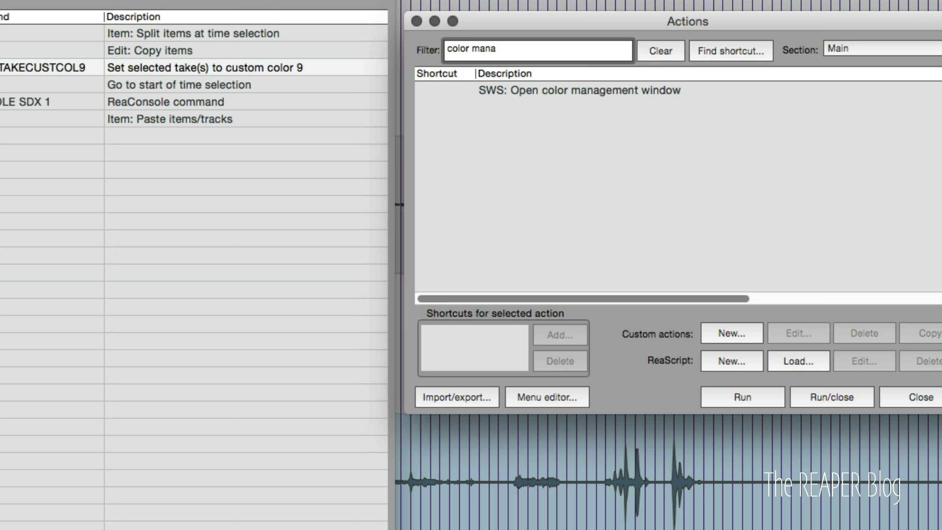
pyautogui.doubleClick(523, 90)
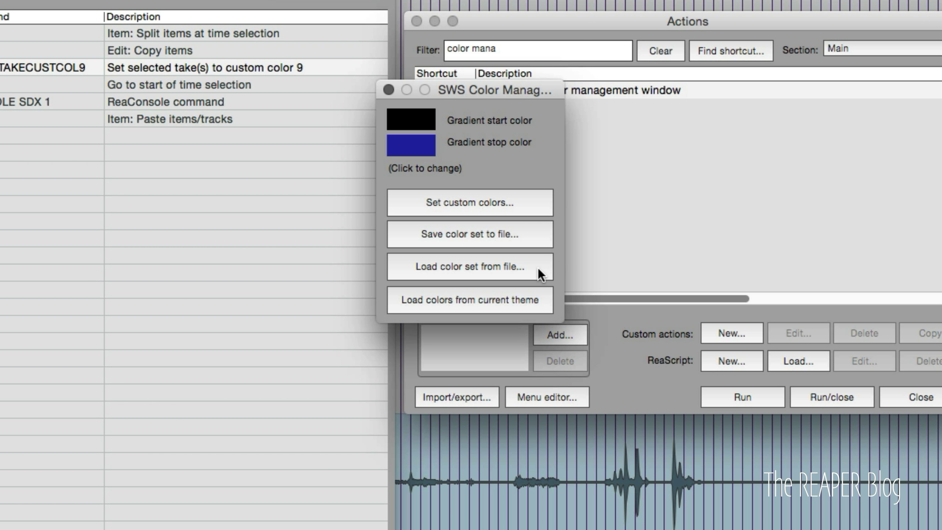
pyautogui.click(530, 199)
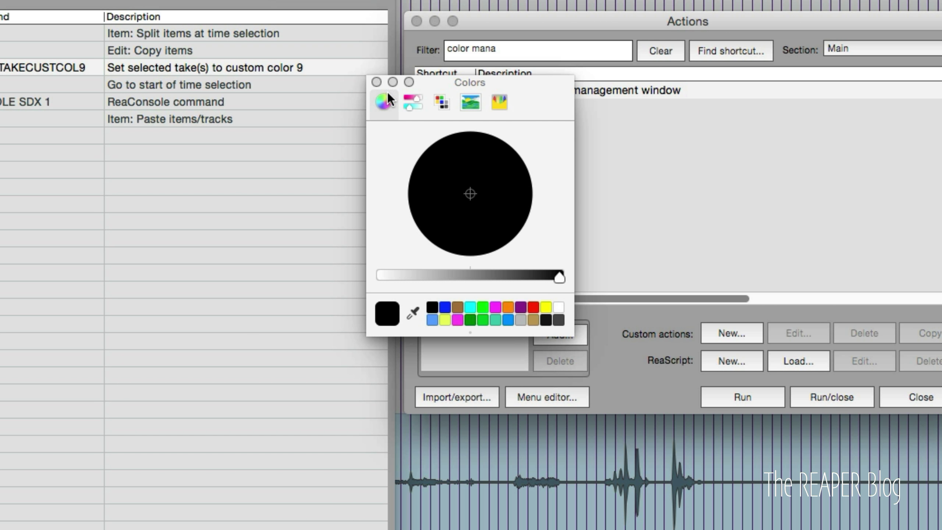
pyautogui.click(376, 82)
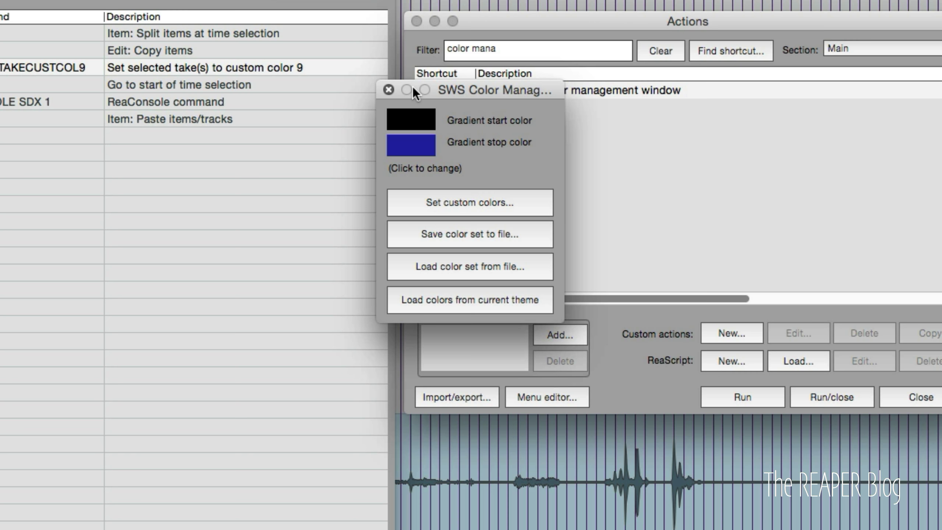
# Close the colour and Actions windows and review the DX 1 cycle action's command steps
pyautogui.click(389, 89)
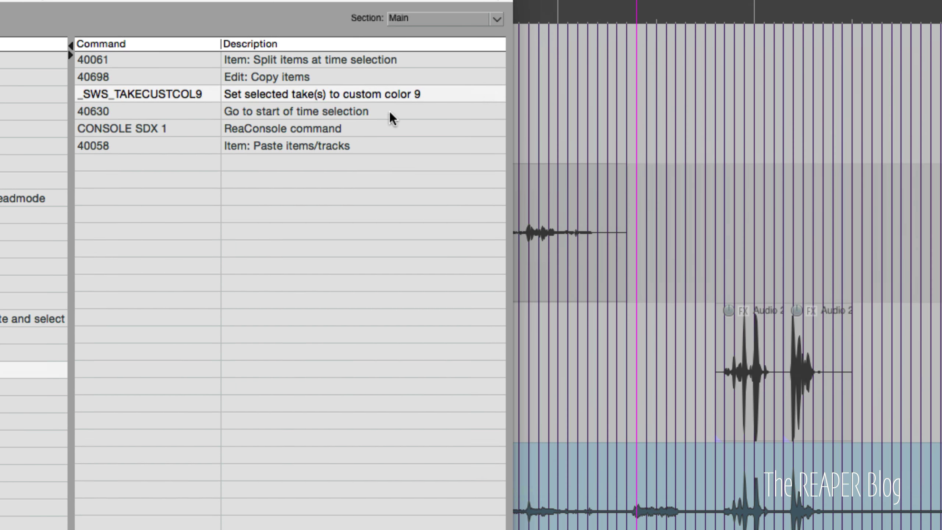
pyautogui.click(390, 118)
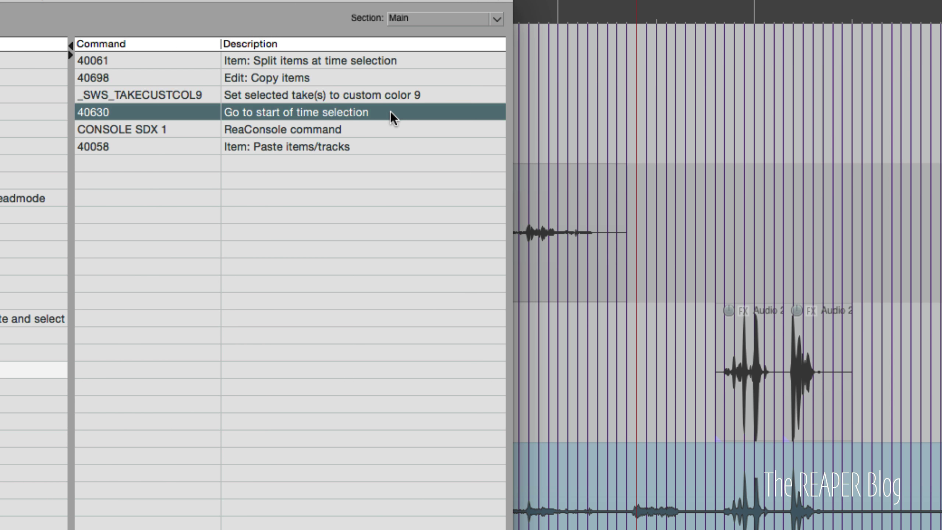
pyautogui.click(292, 129)
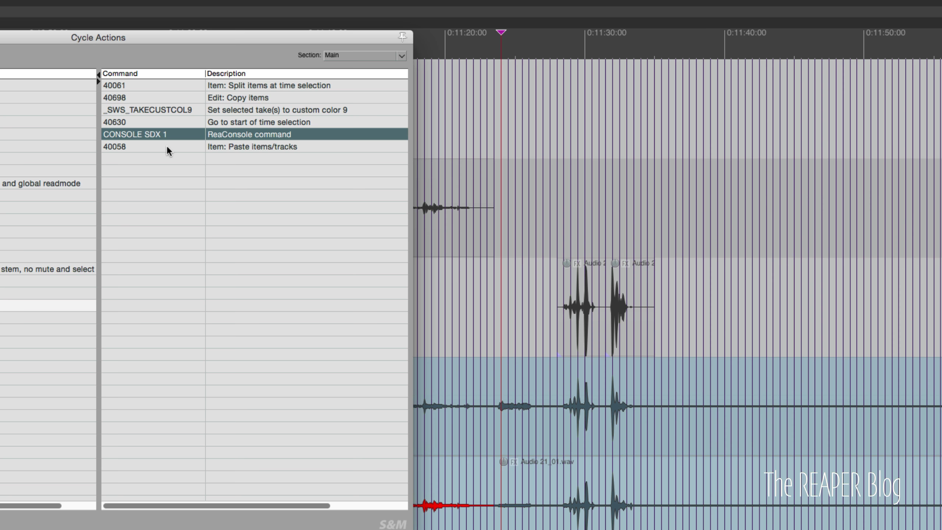
pyautogui.hscroll(1, 166, 144)
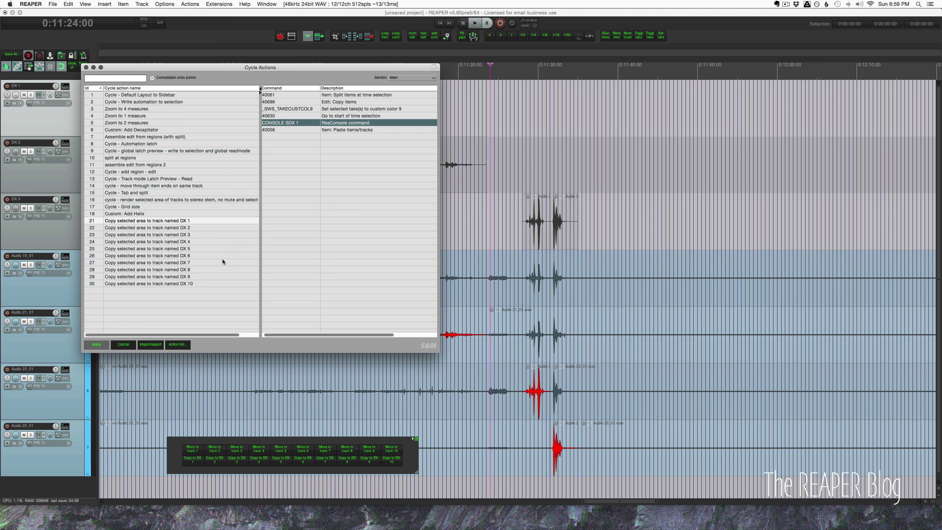
# Compare the DX 2 action's steps, then reselect DX 1 and bring up the import/export options
pyautogui.click(206, 229)
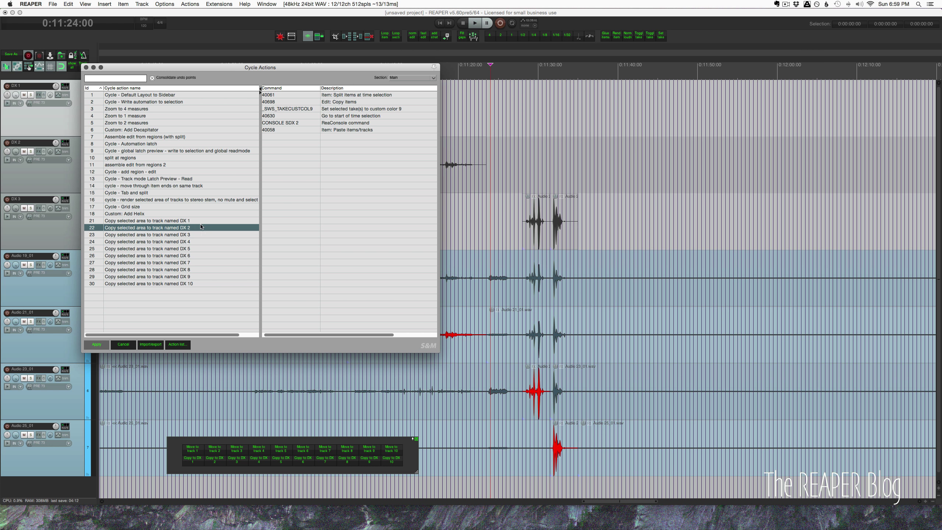
pyautogui.click(200, 220)
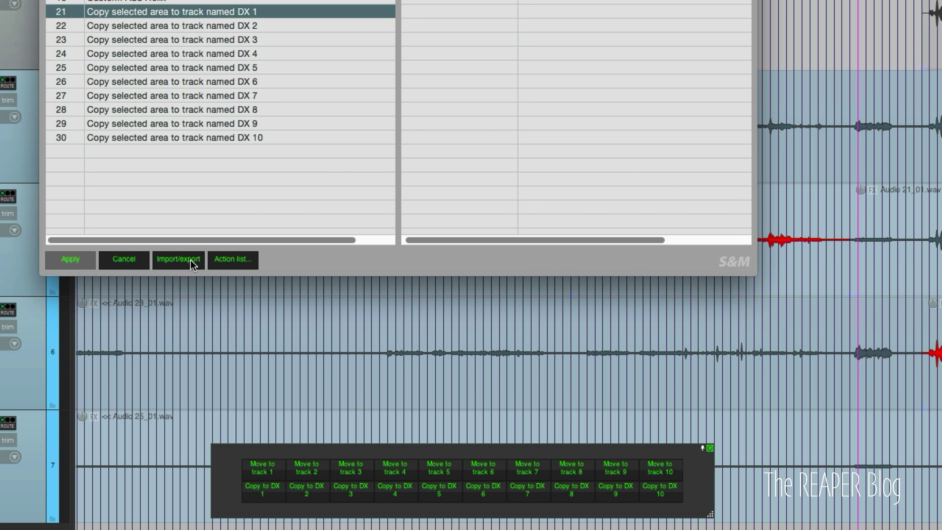
pyautogui.click(190, 260)
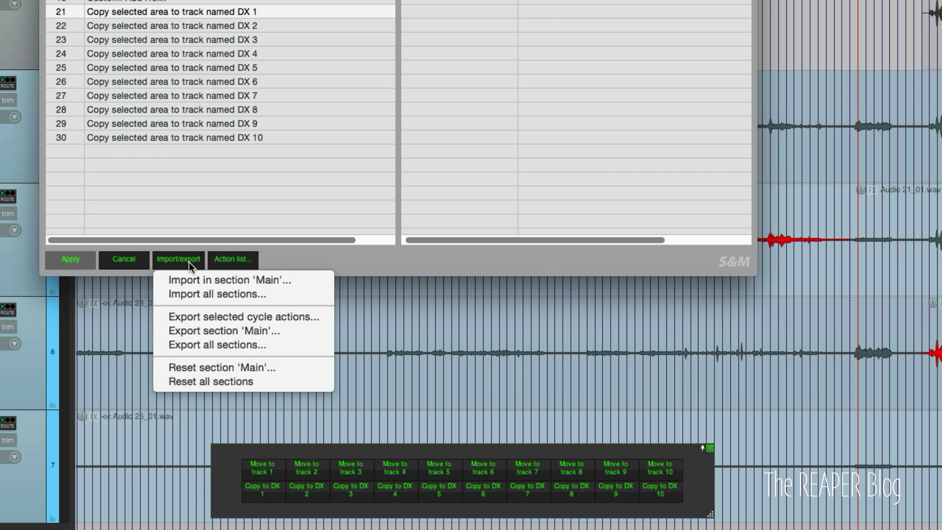
# Export the selected DX 1 cycle action to the Desktop, entering 'copy' as the file name
pyautogui.click(286, 321)
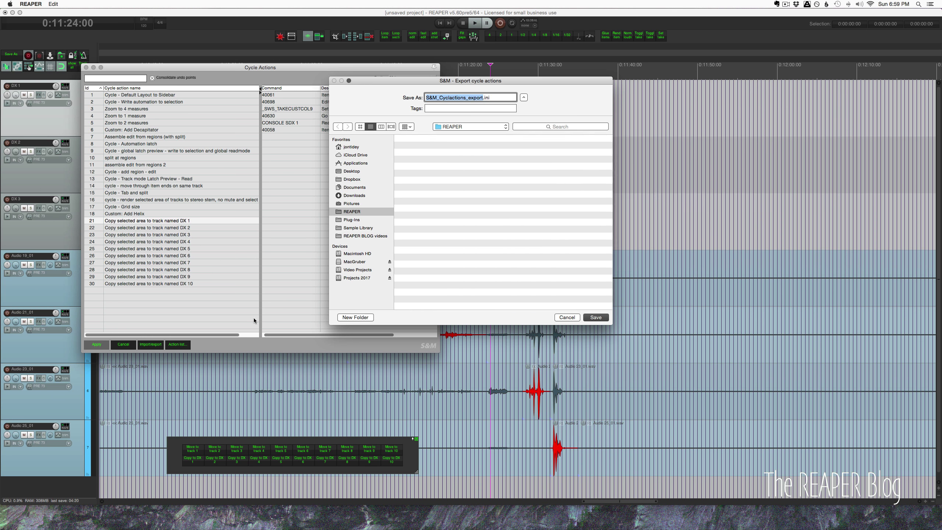
pyautogui.click(351, 172)
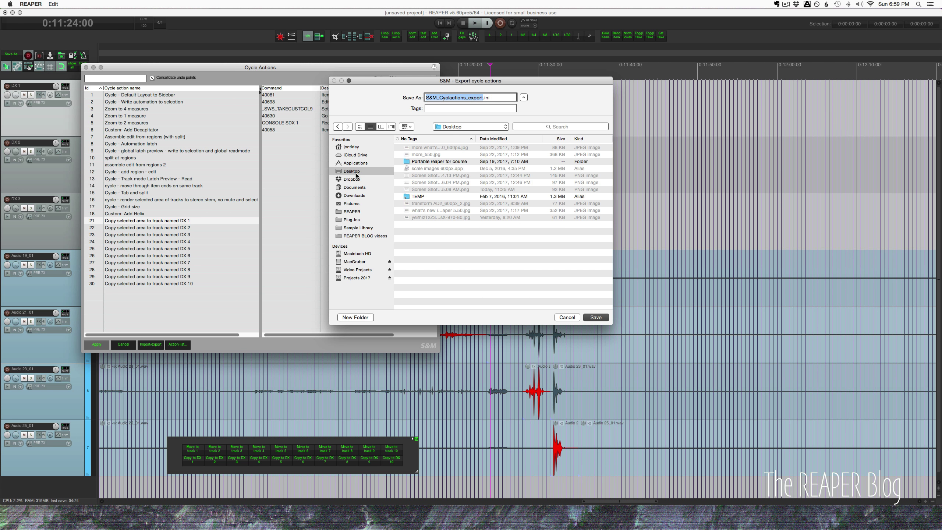
pyautogui.write('copy')
pyautogui.press('Return')
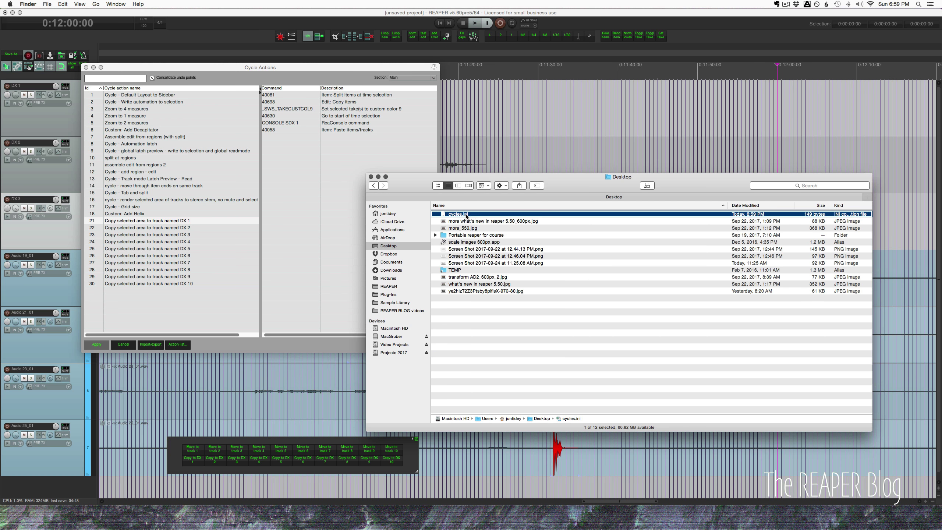
# Open cycles.ini from the Desktop in TextWrangler using Open With
pyautogui.rightClick(466, 214)
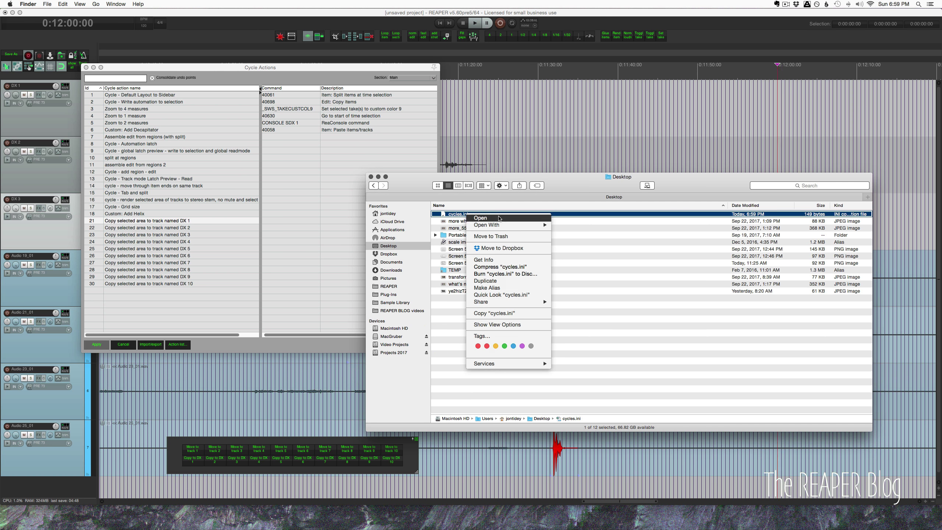
pyautogui.moveTo(508, 225)
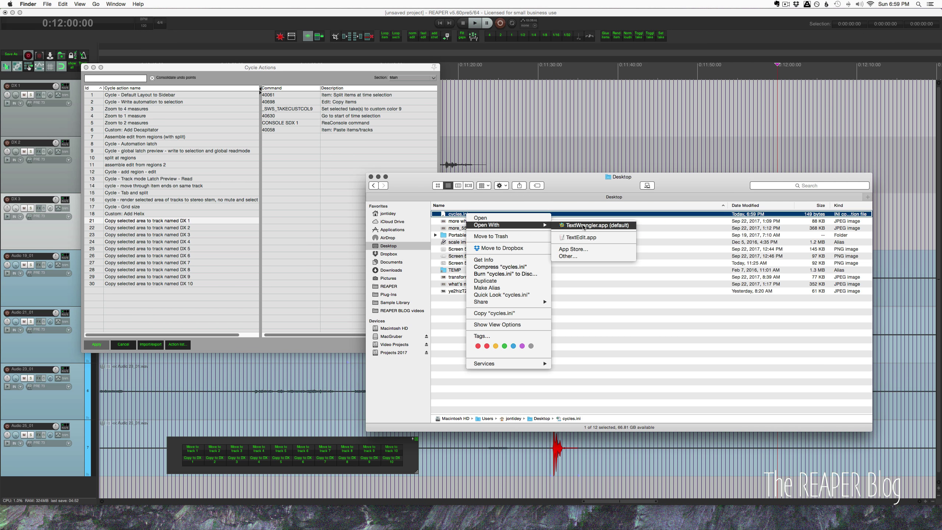
pyautogui.click(583, 225)
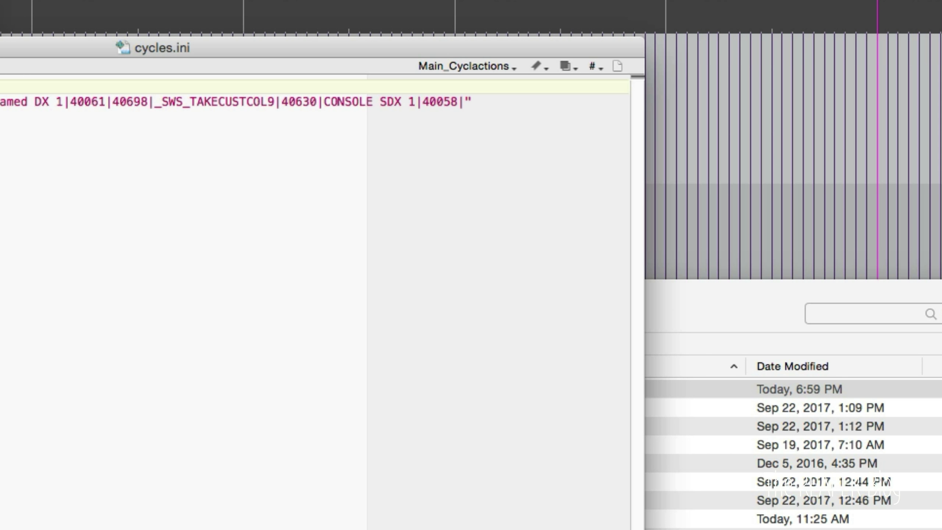
# Review the Action1 line and change Nb_Actions from 1 to 3
pyautogui.moveTo(22, 36); pyautogui.dragTo(89, 43)
pyautogui.click(127, 50)
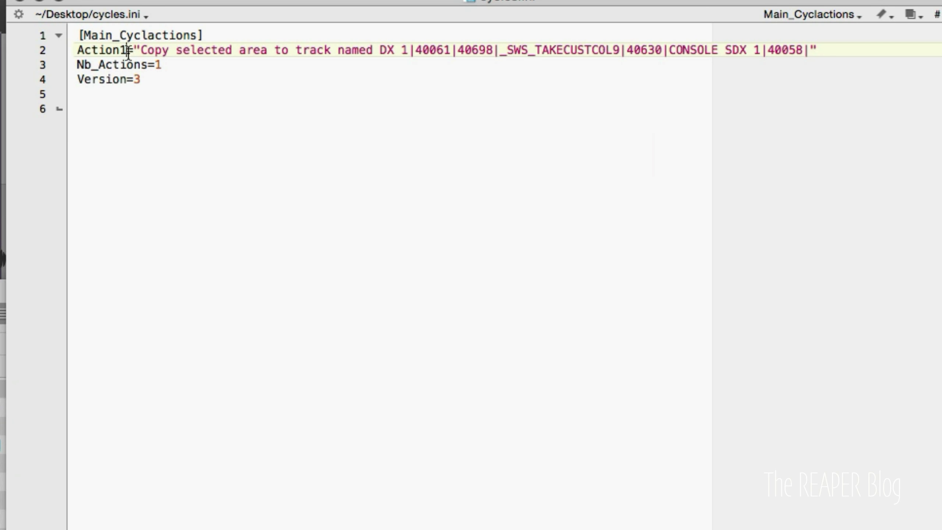
pyautogui.moveTo(140, 50); pyautogui.dragTo(741, 53)
pyautogui.click(403, 66)
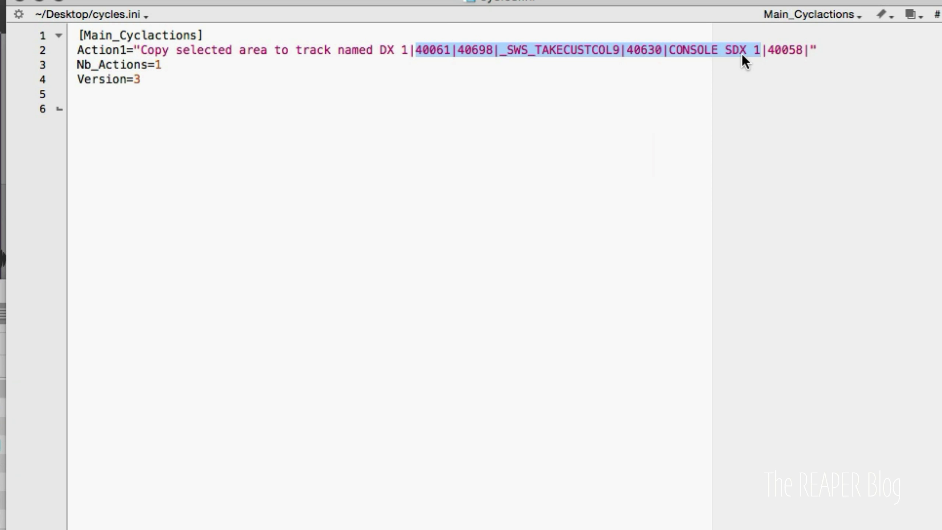
pyautogui.click(641, 75)
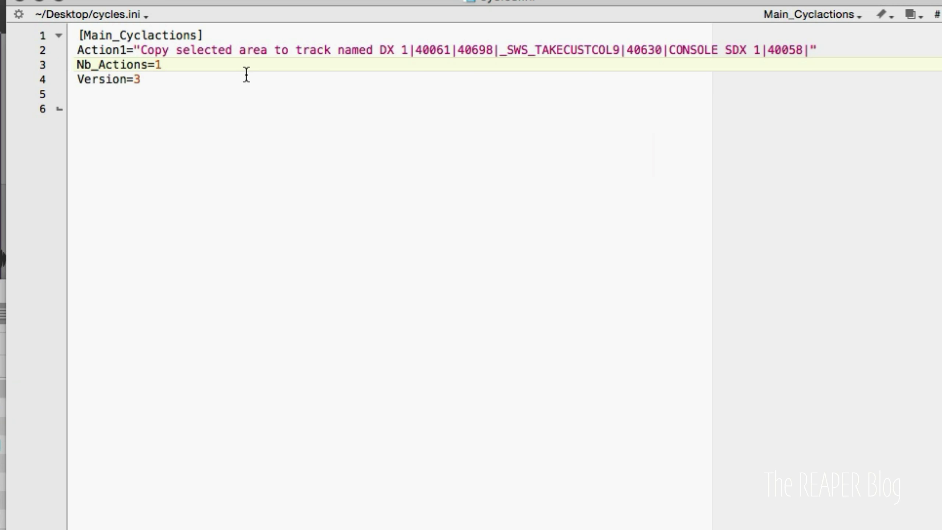
pyautogui.press('BackSpace')
pyautogui.press('Down')
pyautogui.press('Down')
# On the Action1 line, change track DX 1 to SFX 1, colour 9 to 3, and console SDX to SFX
pyautogui.moveTo(387, 49); pyautogui.dragTo(394, 52)
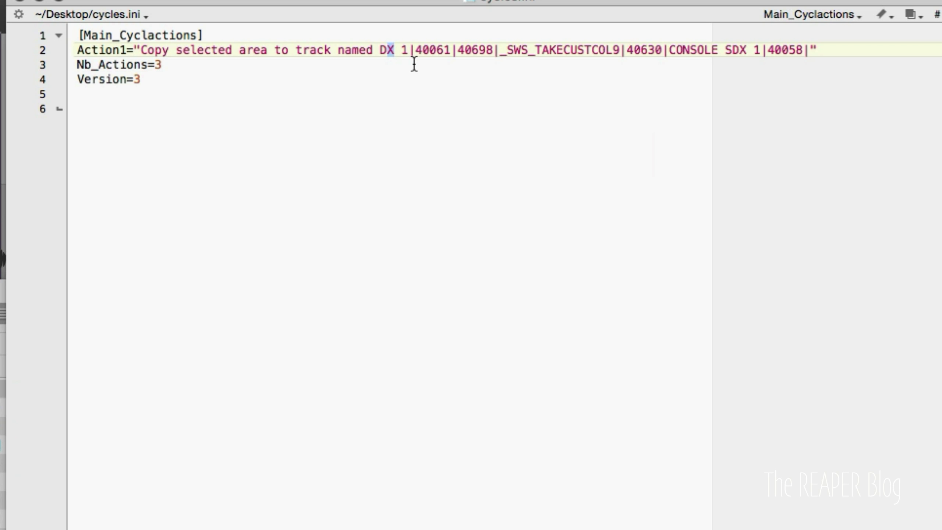
pyautogui.press('BackSpace')
pyautogui.press('BackSpace')
pyautogui.write('SFX')
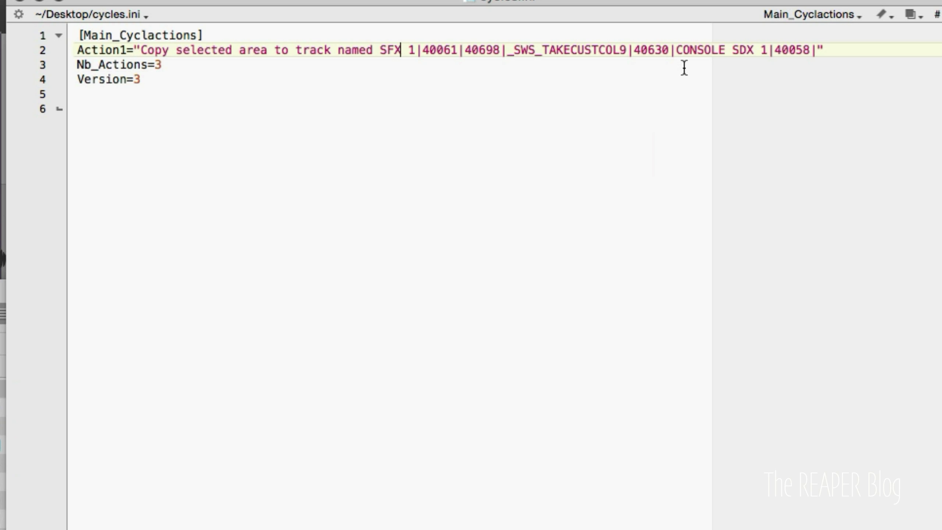
pyautogui.click(627, 49)
pyautogui.press('BackSpace')
pyautogui.write('3')
pyautogui.click(733, 51)
pyautogui.keyDown('shift'); pyautogui.click(746, 50); pyautogui.keyUp('shift')
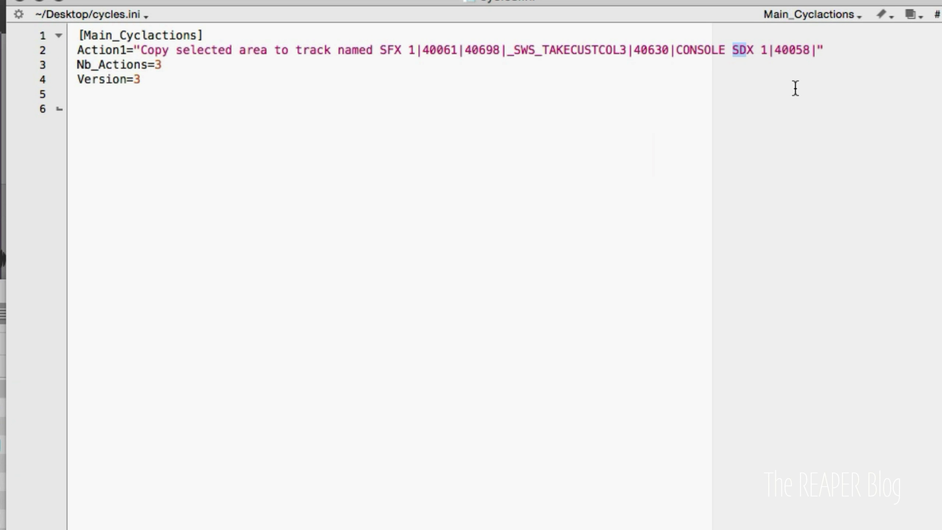
pyautogui.write('SF')
pyautogui.click(759, 123)
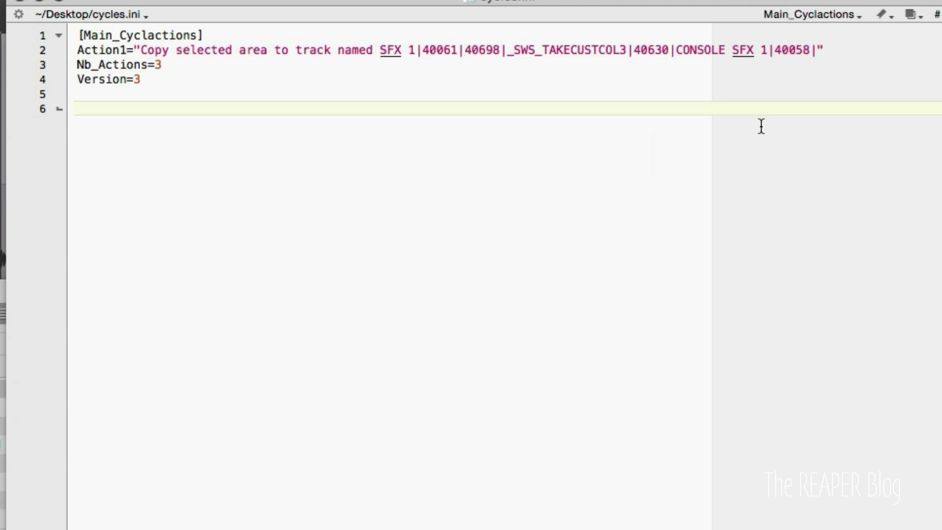
pyautogui.click(696, 92)
# Copy the Action1 line and paste two copies below it
pyautogui.moveTo(830, 50); pyautogui.dragTo(39, 44)
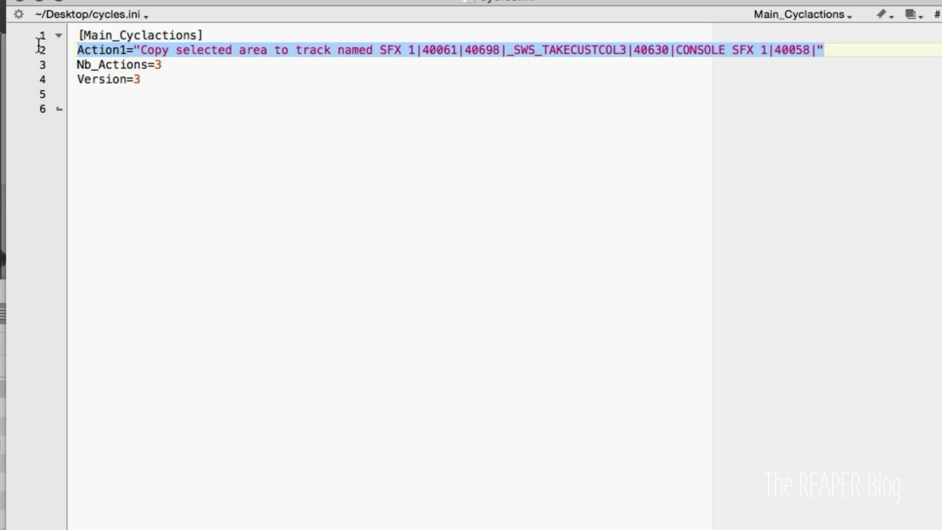
pyautogui.click(841, 46)
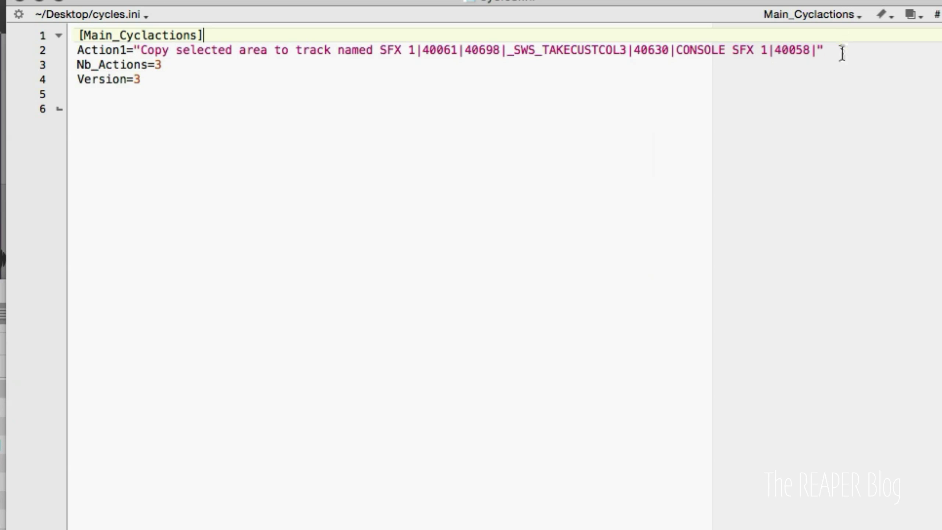
pyautogui.click(842, 53)
pyautogui.press('Return')
pyautogui.press('super+v')
pyautogui.press('Return')
pyautogui.press('super+v')
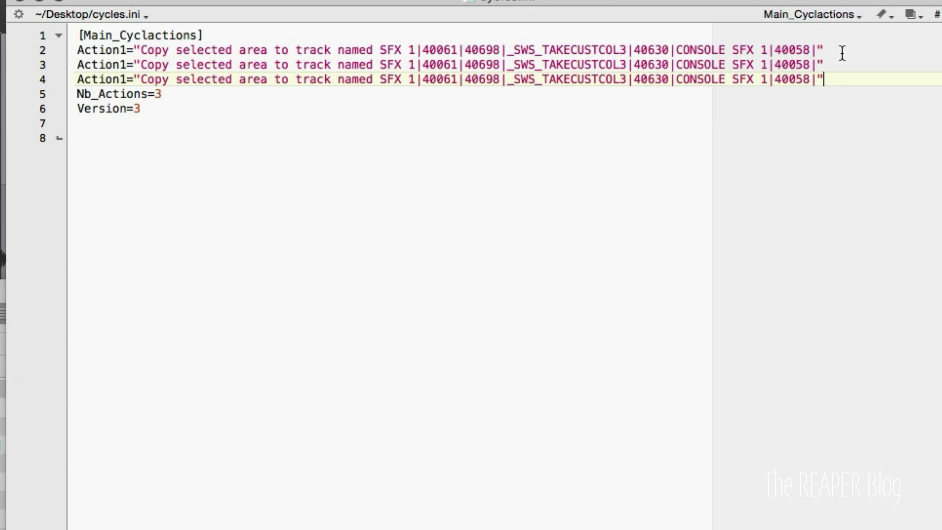
# Relabel the two pasted lines as Action2 and Action3
pyautogui.click(123, 64)
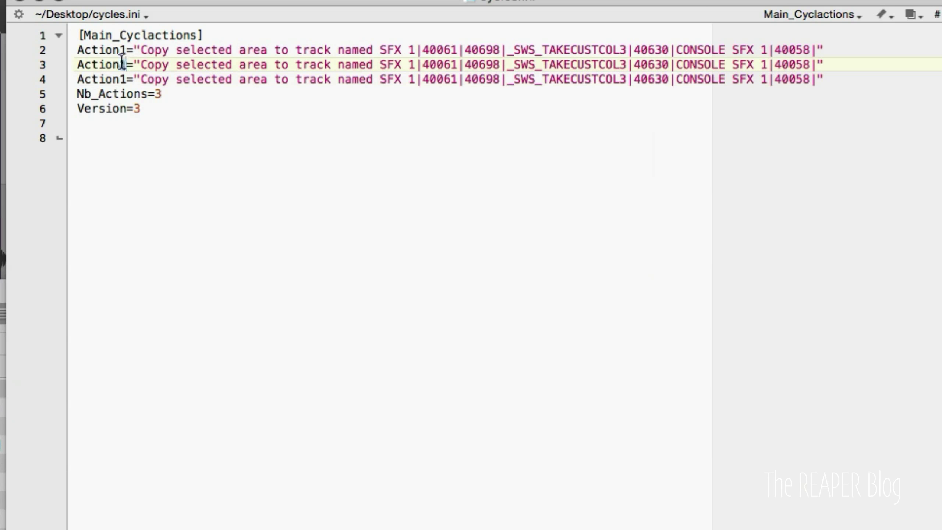
pyautogui.press('BackSpace')
pyautogui.write('2')
pyautogui.press('Down')
pyautogui.press('BackSpace')
pyautogui.write('3')
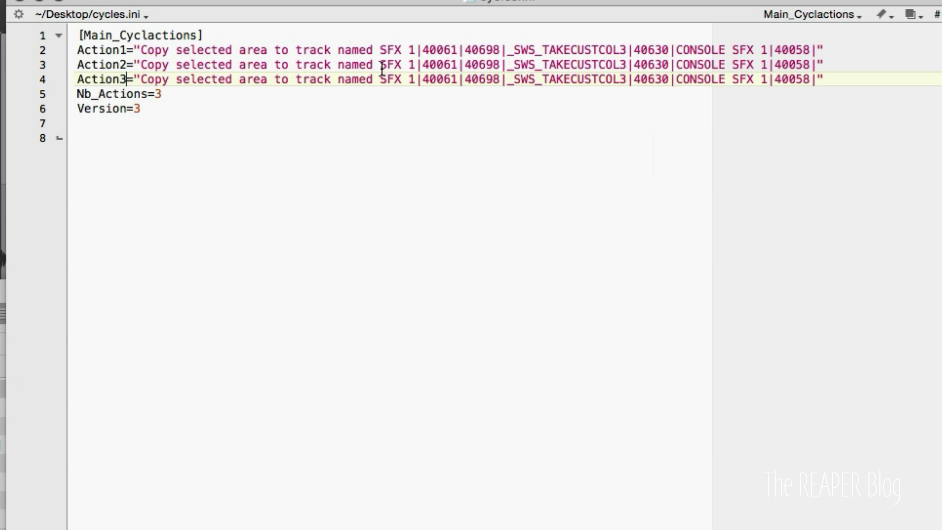
# Change the track and console numbers to SFX 2 on Action2 and SFX 3 on Action3
pyautogui.click(416, 65)
pyautogui.press('BackSpace')
pyautogui.write('3')
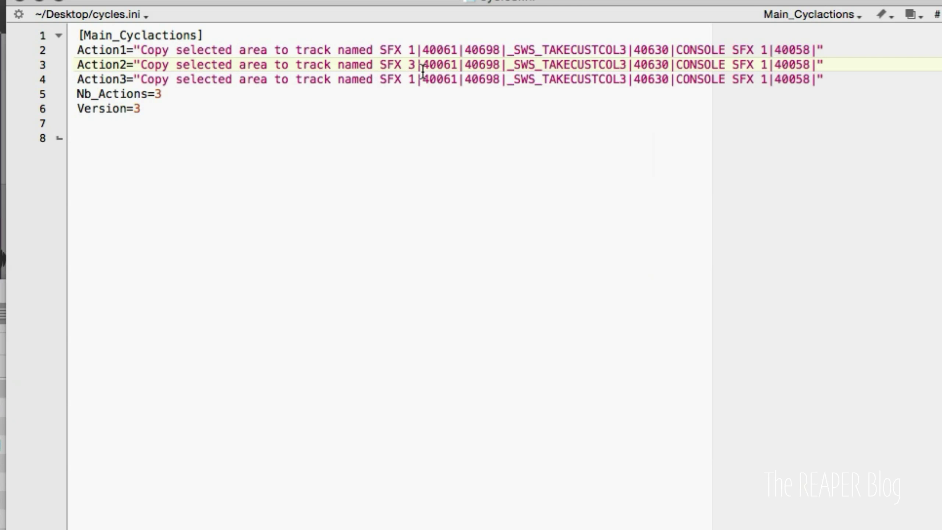
pyautogui.press('BackSpace')
pyautogui.press('BackSpace')
pyautogui.write('2')
pyautogui.click(412, 79)
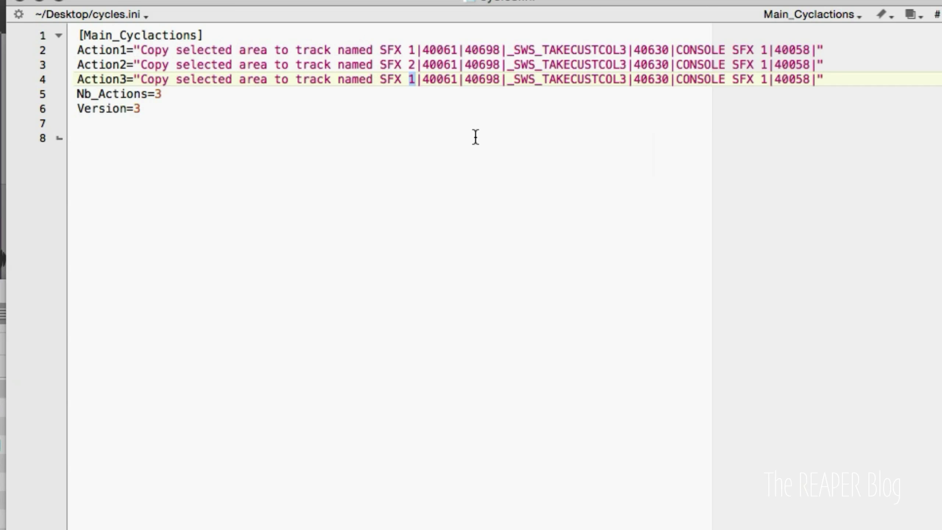
pyautogui.write('3')
pyautogui.click(763, 64)
pyautogui.write('2')
pyautogui.doubleClick(764, 79)
pyautogui.write('3')
pyautogui.click(774, 129)
pyautogui.click(384, 198)
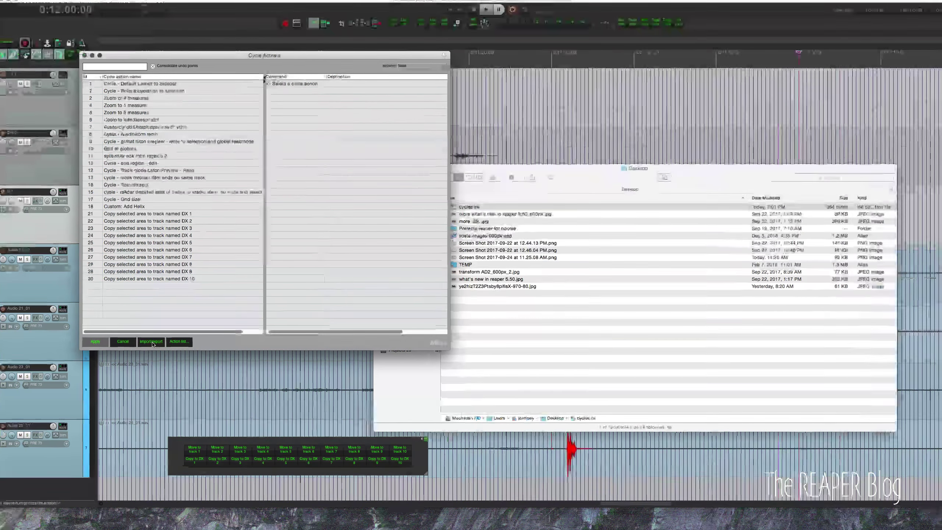
# Import cycles.ini from the Desktop into the Main section's cycle actions
pyautogui.click(151, 345)
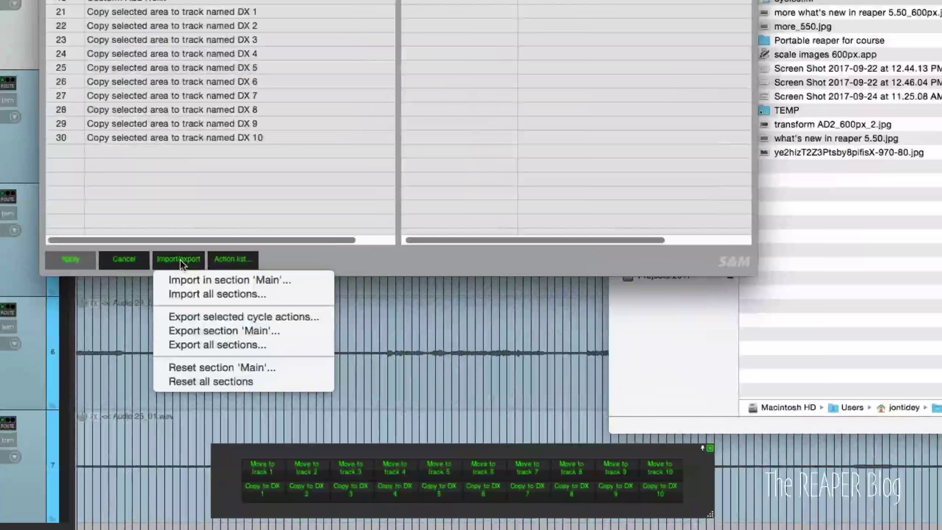
pyautogui.click(279, 279)
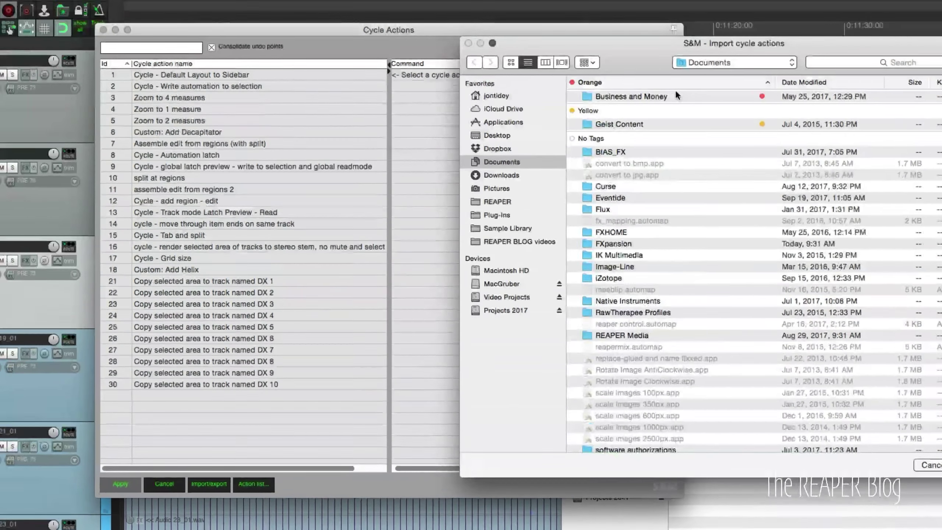
pyautogui.click(497, 135)
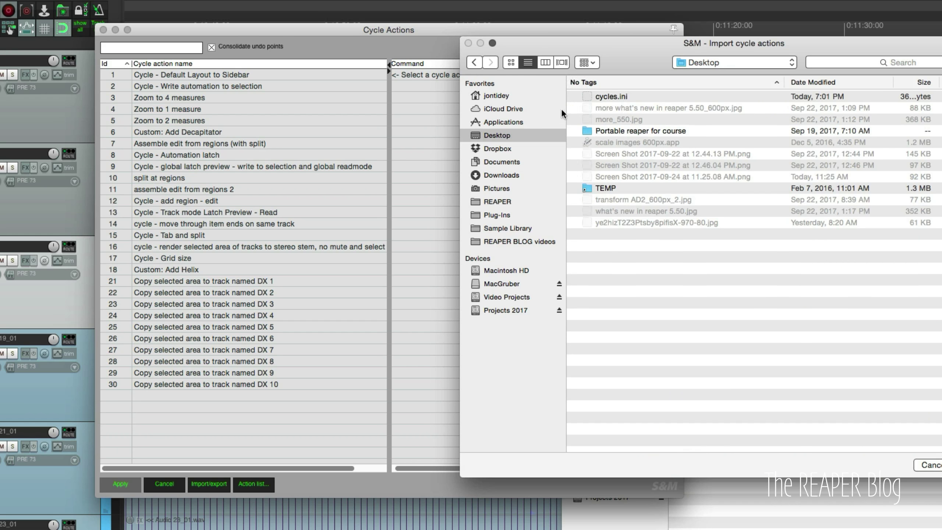
pyautogui.doubleClick(603, 97)
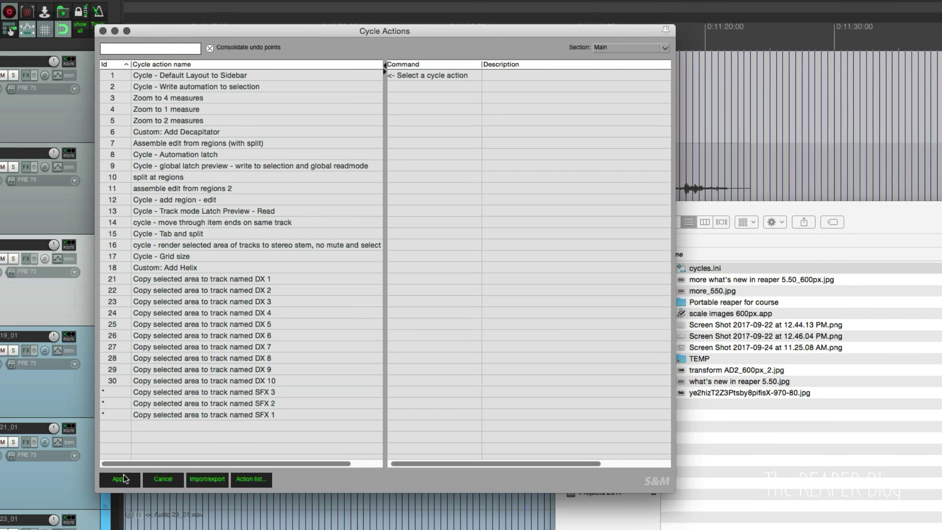
# Apply the imports, filter the Actions list on 'sfx', select SFX 1, and move the play position to 0:11:25
pyautogui.click(121, 483)
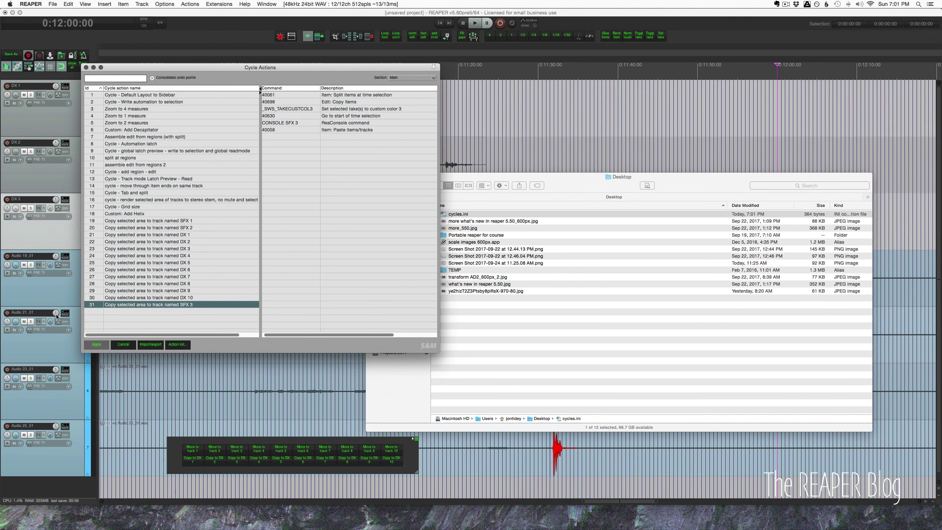
pyautogui.click(195, 36)
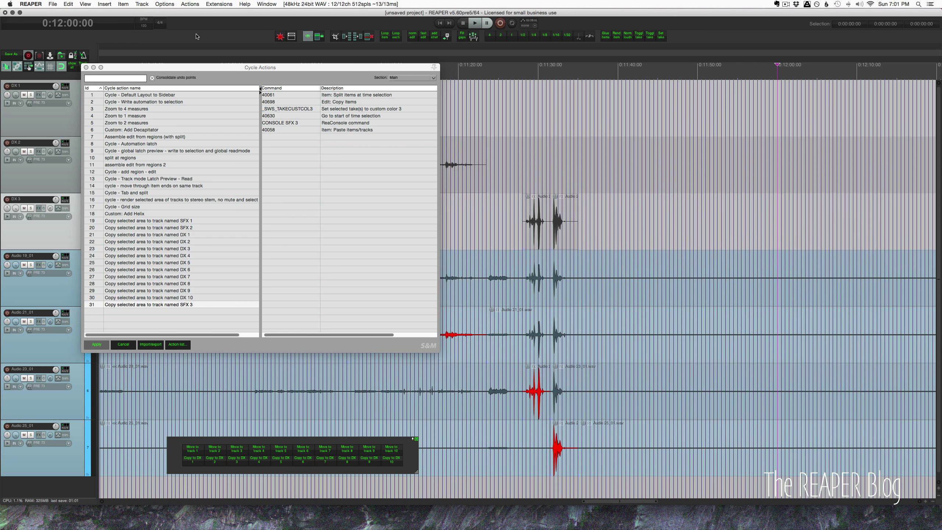
pyautogui.press('?')
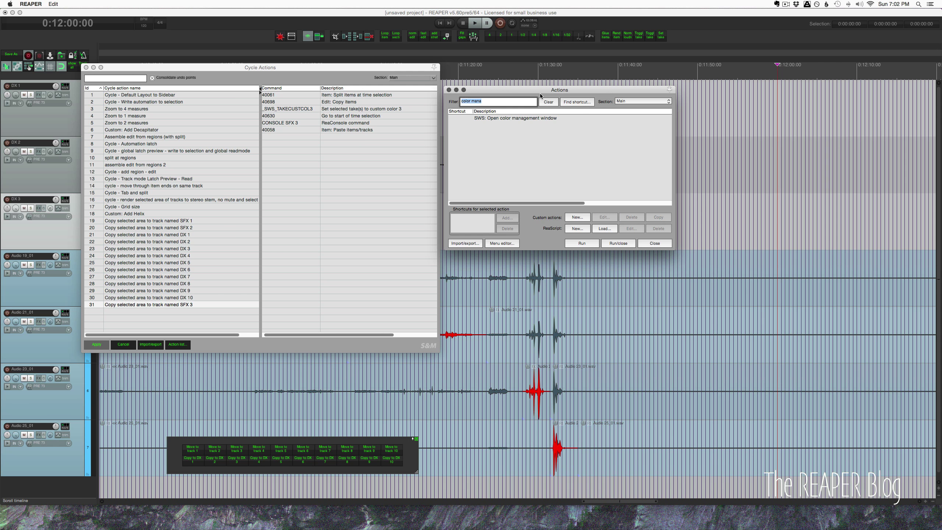
pyautogui.write('sfx')
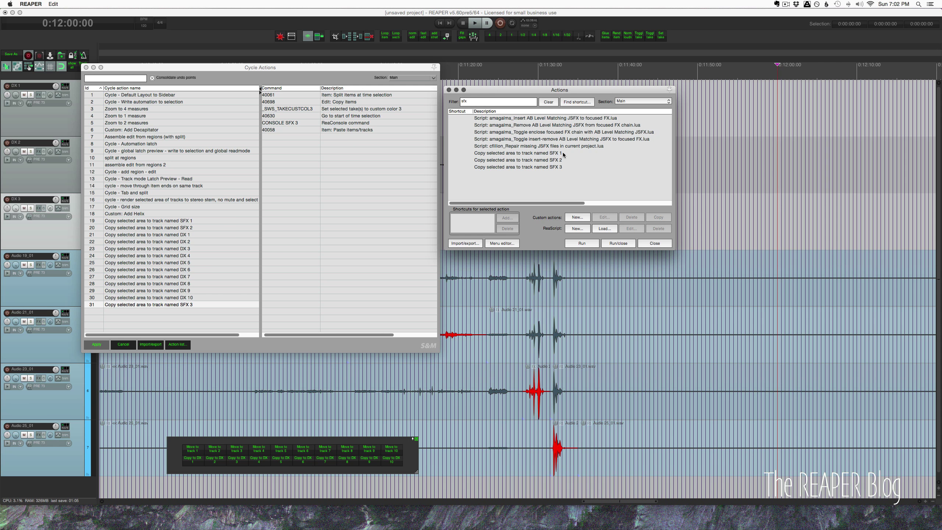
pyautogui.click(554, 153)
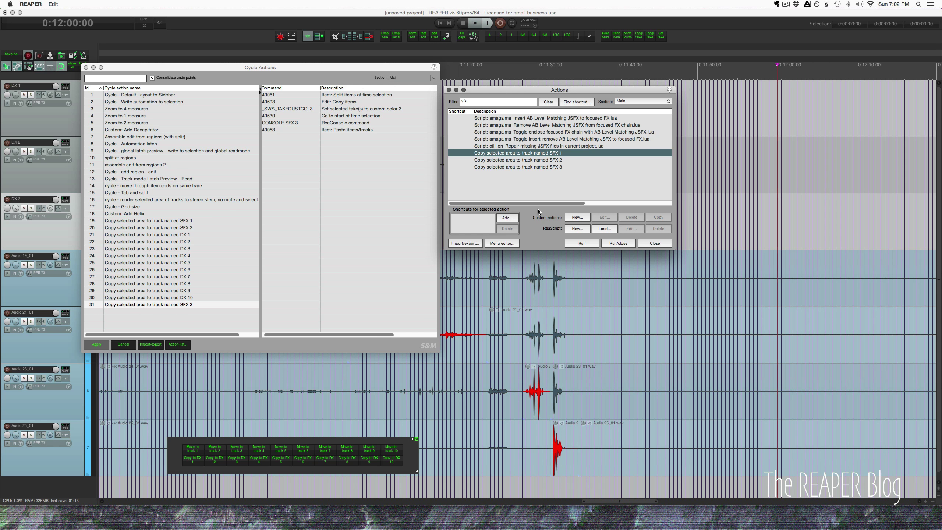
pyautogui.click(498, 390)
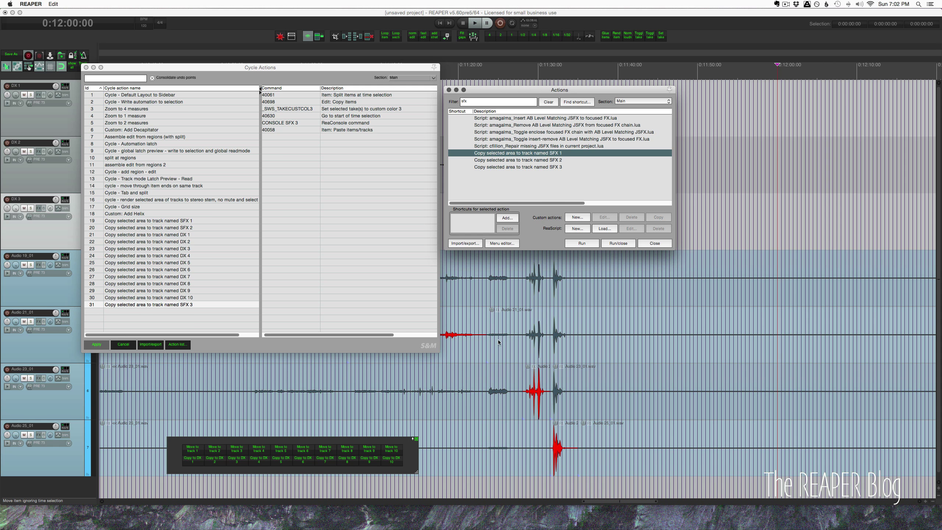